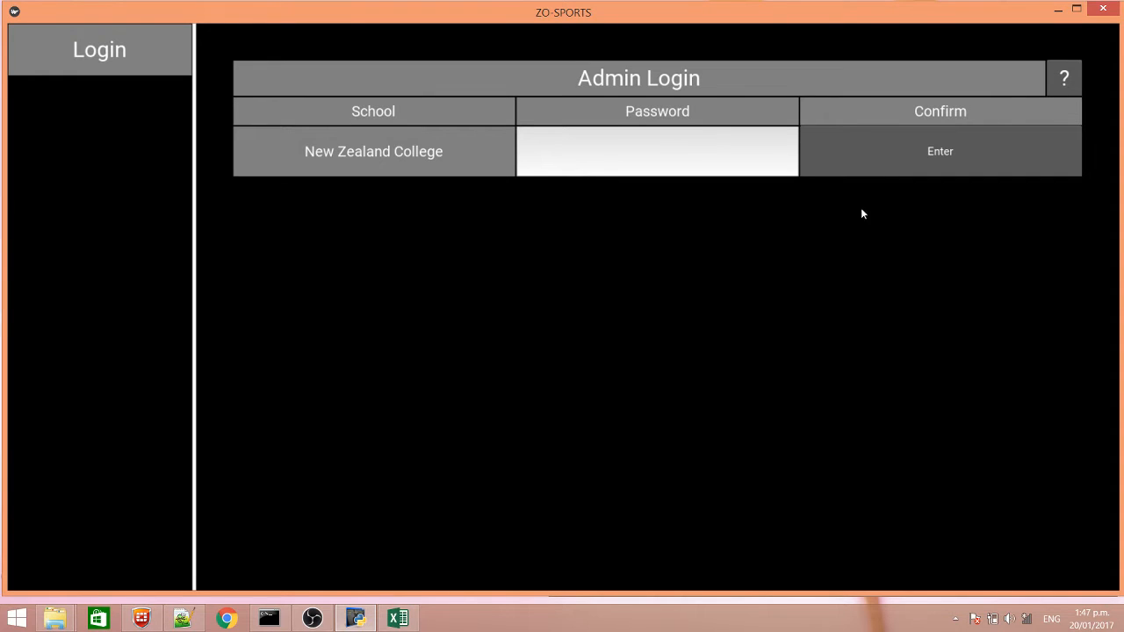
Step: Log in to the New Zealand College admin account and open the Athletics Demo tournament's competitor entry sheet
{"action": "left_click", "coordinate": [973, 158]}
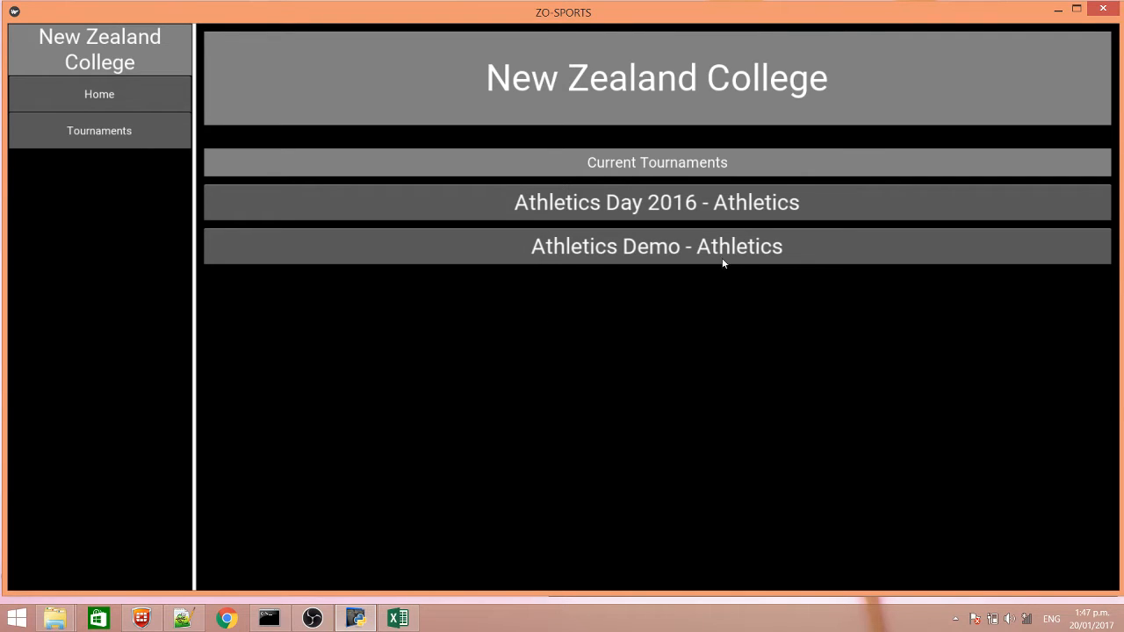
{"action": "left_click", "coordinate": [654, 250]}
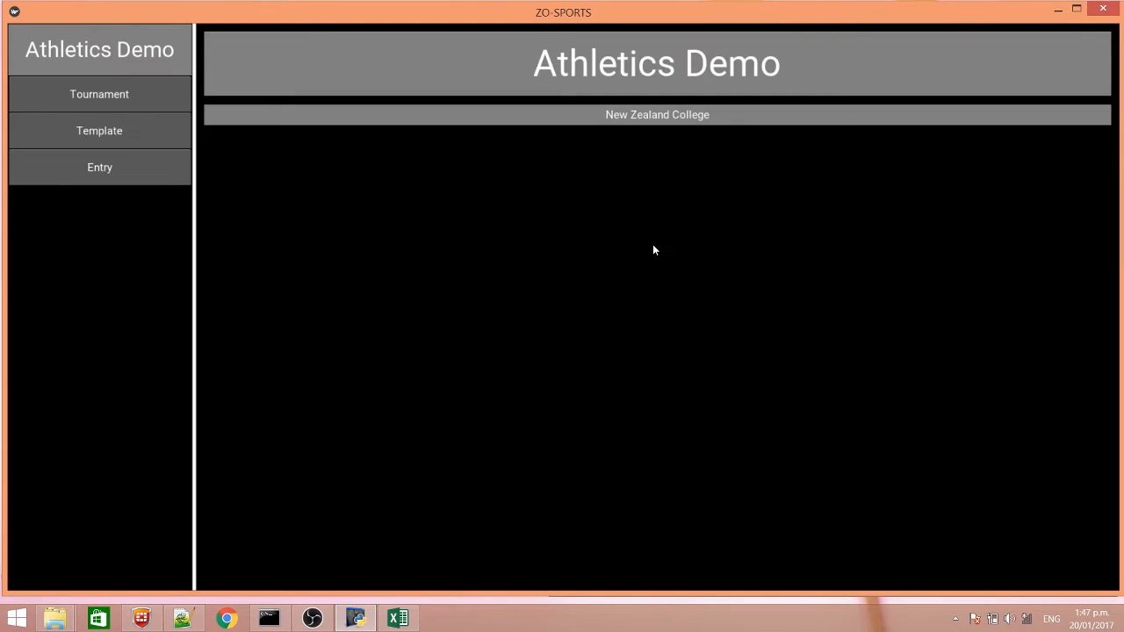
{"action": "left_click", "coordinate": [112, 167]}
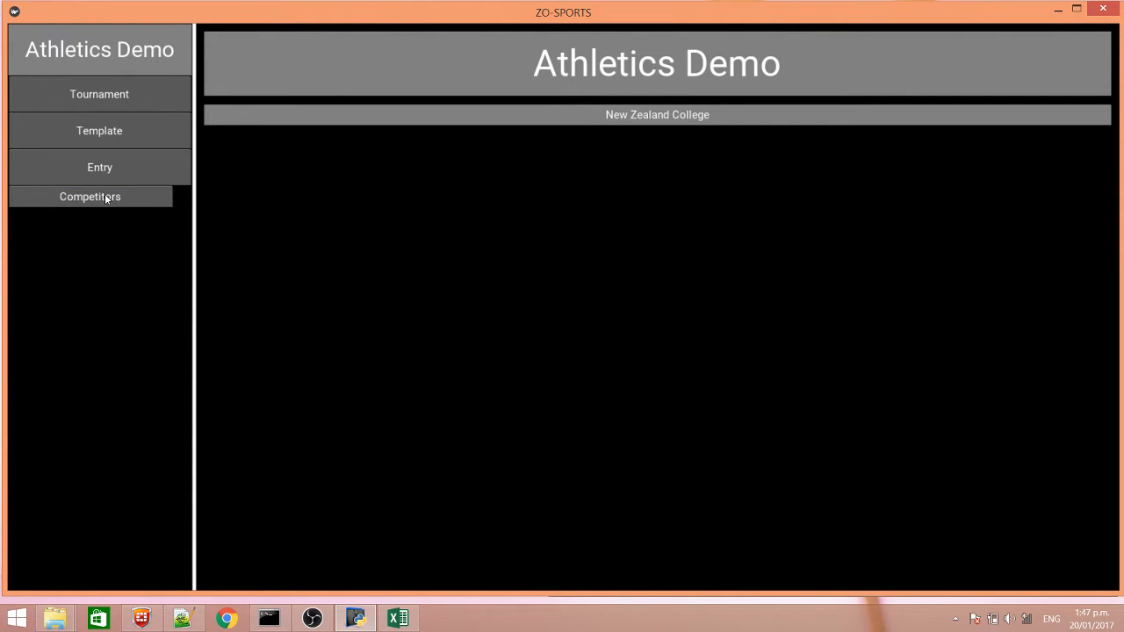
{"action": "left_click", "coordinate": [104, 194]}
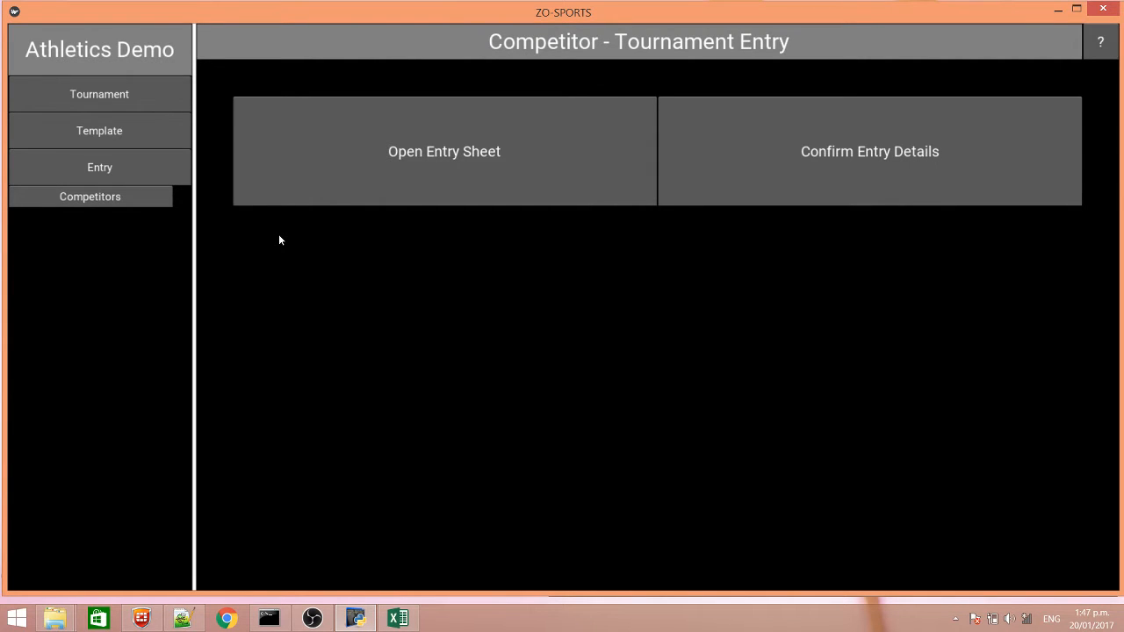
{"action": "left_click", "coordinate": [352, 181]}
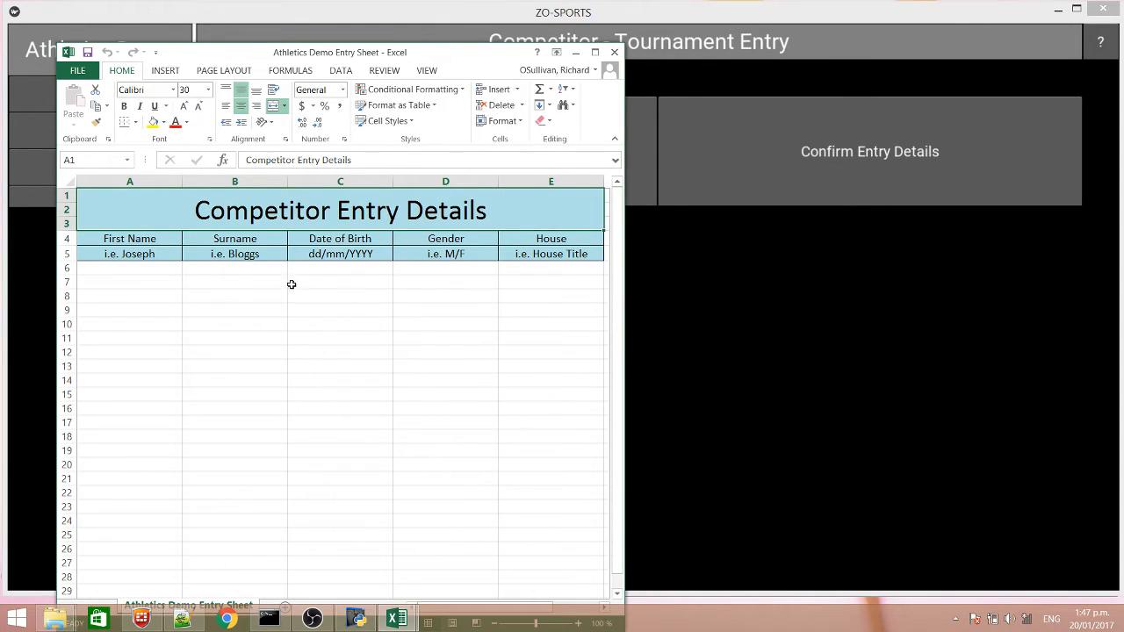
Step: Examine the entry sheet's column headings in row 4, from First Name through House
{"action": "left_click", "coordinate": [138, 242]}
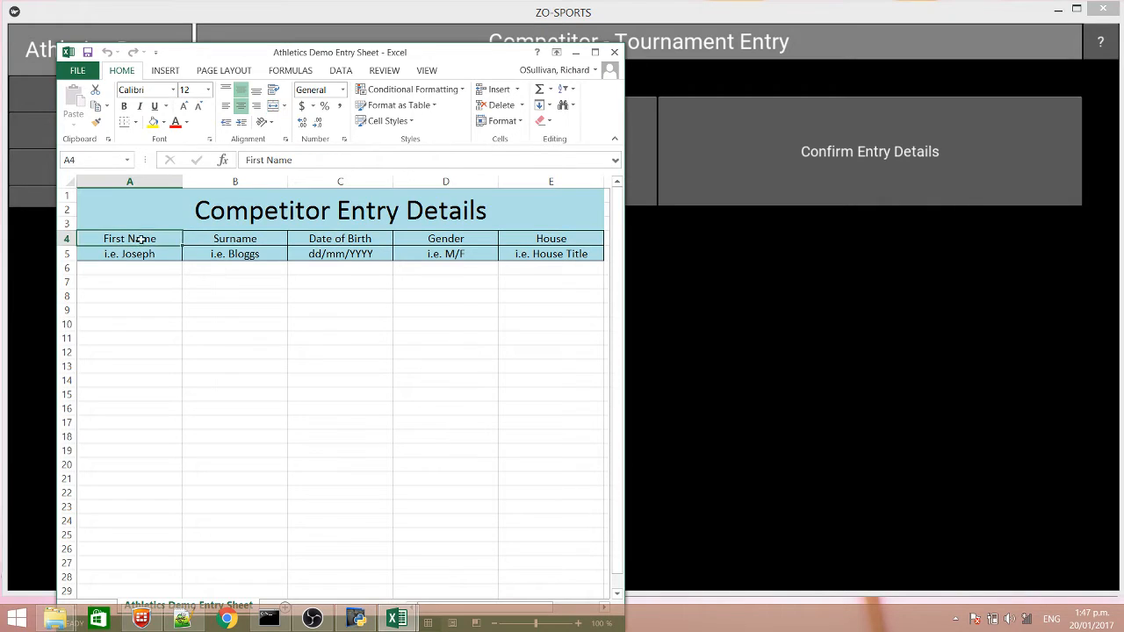
{"action": "left_click", "coordinate": [219, 239]}
{"action": "left_click", "coordinate": [331, 238]}
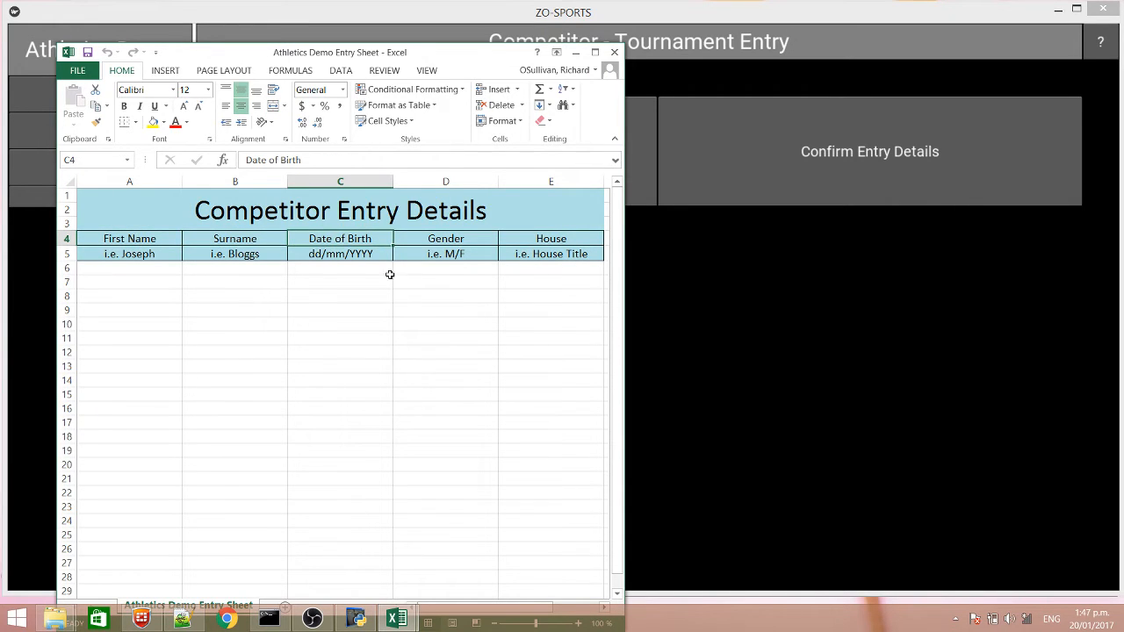
{"action": "left_click", "coordinate": [435, 238]}
{"action": "left_click", "coordinate": [553, 238]}
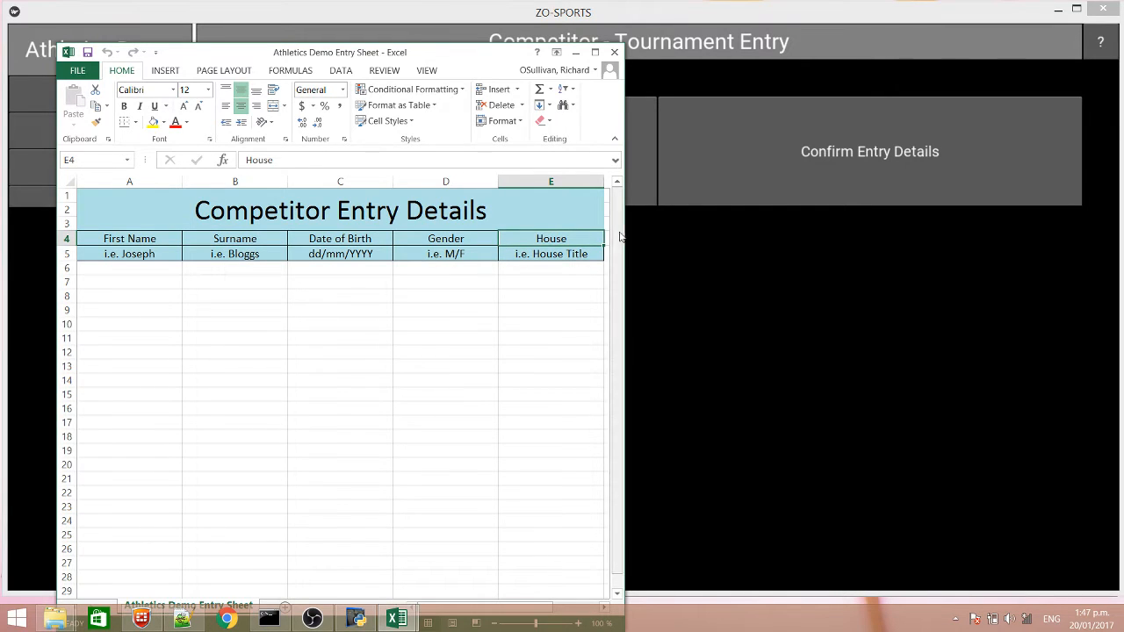
Step: Resize the entry sheet window to fit columns A to E and move it to the screen's upper-left corner
{"action": "left_click_drag", "start_coordinate": [626, 230], "coordinate": [674, 231]}
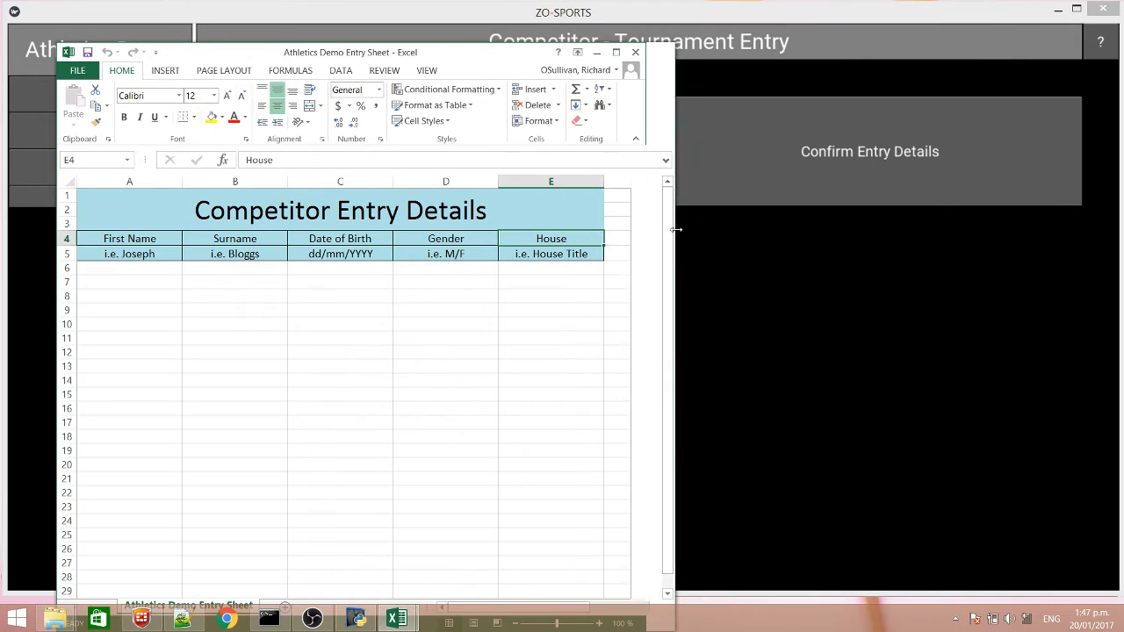
{"action": "left_click", "coordinate": [627, 238]}
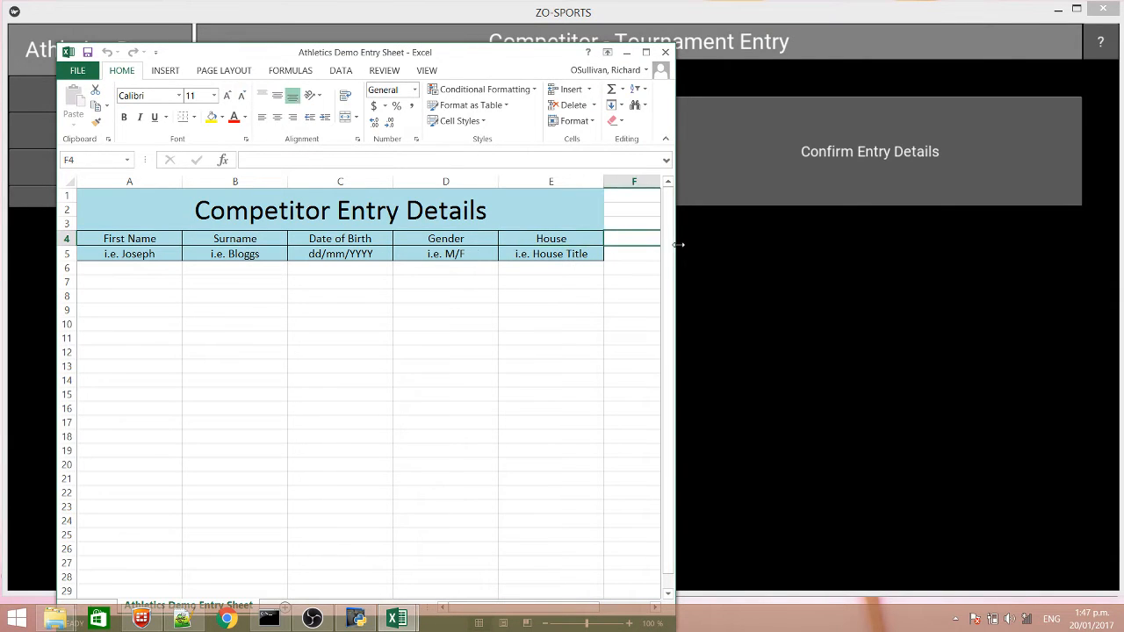
{"action": "left_click_drag", "start_coordinate": [674, 249], "coordinate": [618, 247]}
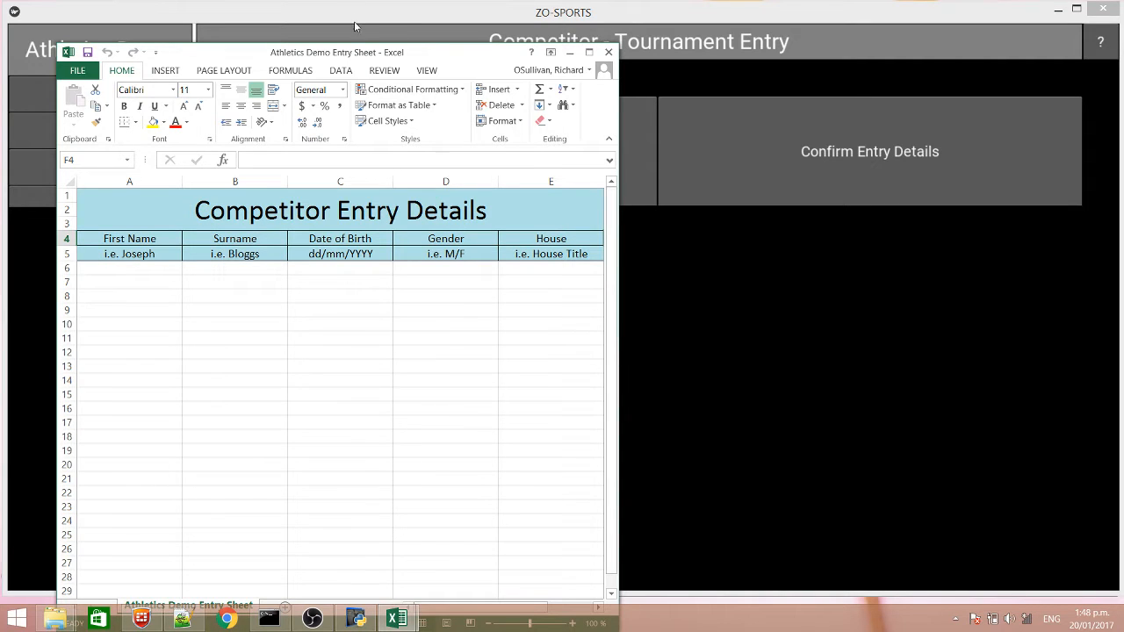
{"action": "left_click_drag", "start_coordinate": [354, 54], "coordinate": [307, 22]}
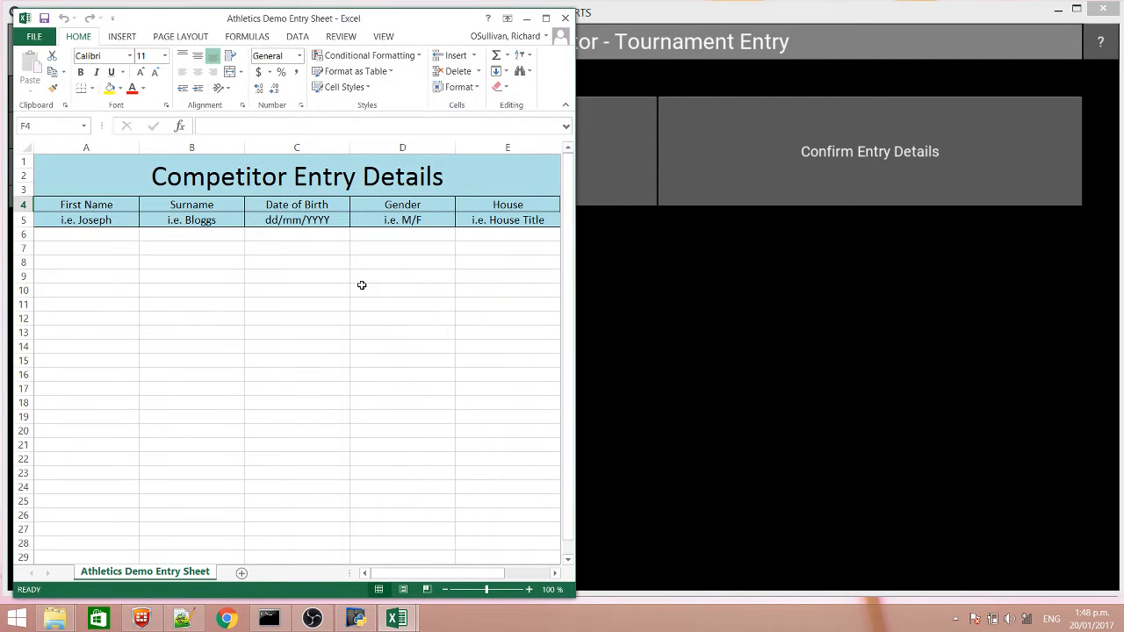
Step: Switch to the Student Roll workbook and copy all student records in A3:E27, without the headings
{"action": "mouse_move", "coordinate": [398, 618]}
{"action": "left_click", "coordinate": [313, 539]}
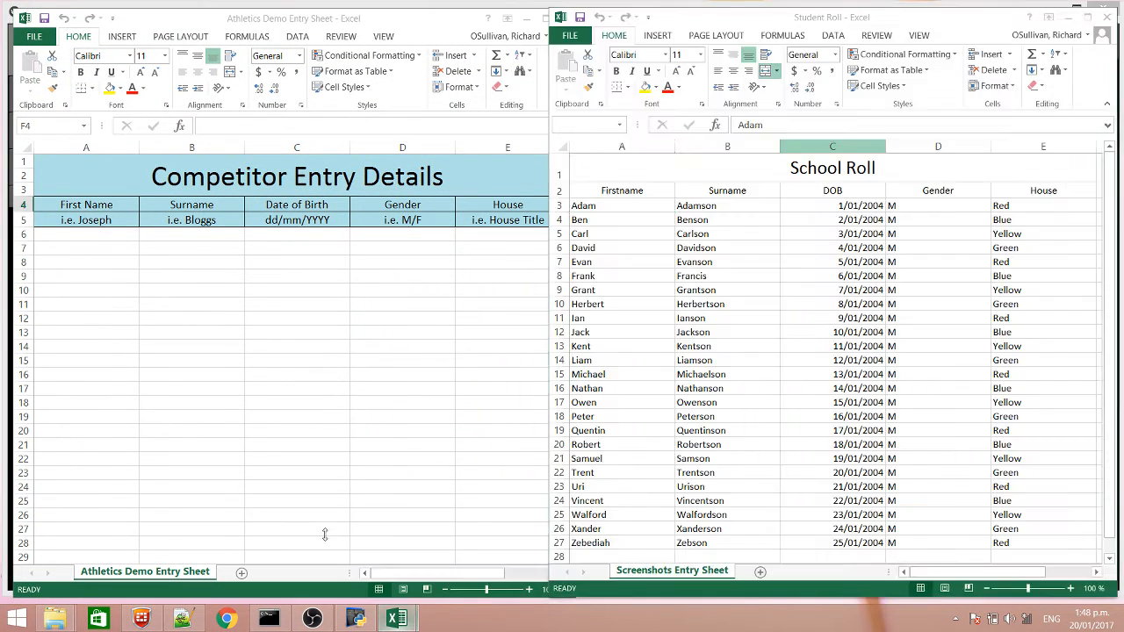
{"action": "left_click", "coordinate": [817, 248]}
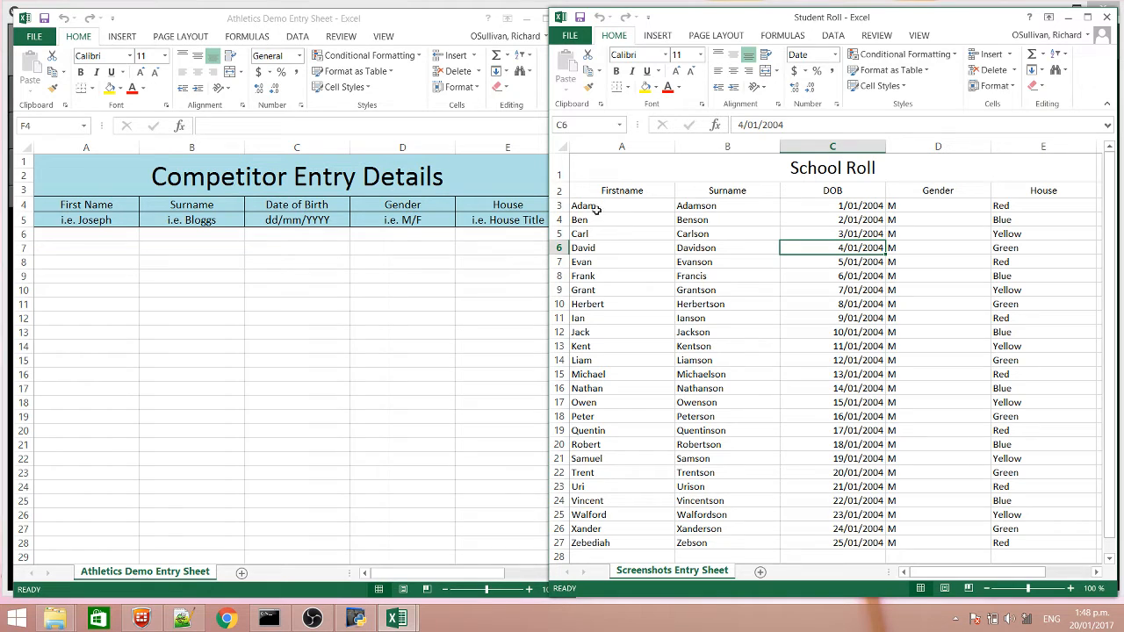
{"action": "left_click_drag", "start_coordinate": [599, 212], "coordinate": [998, 267]}
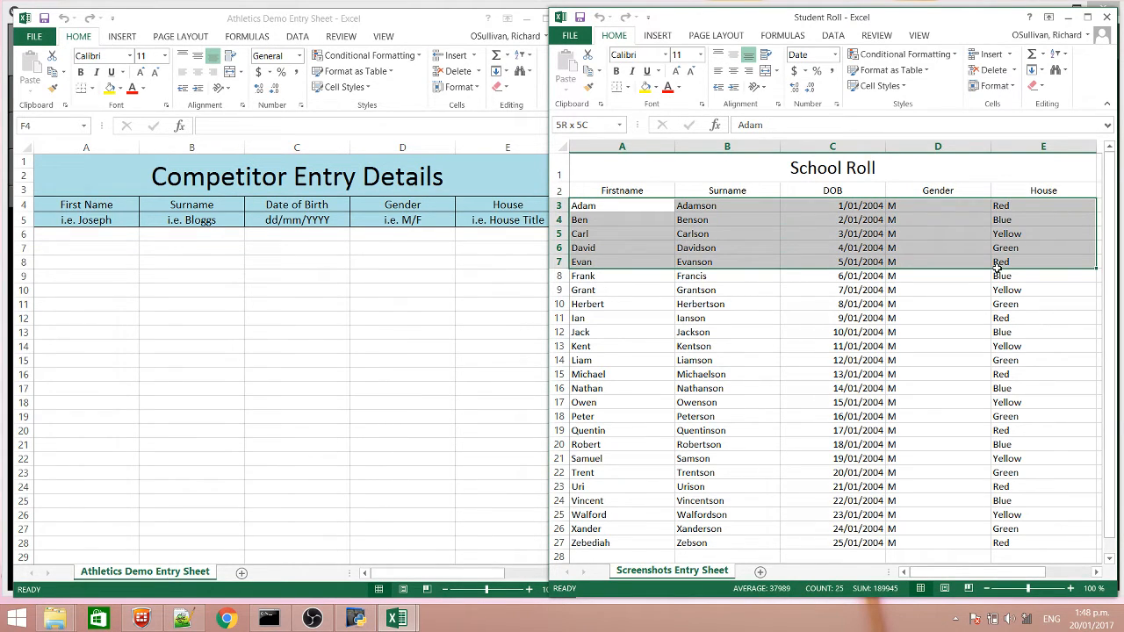
{"action": "left_click_drag", "start_coordinate": [997, 267], "coordinate": [1006, 544]}
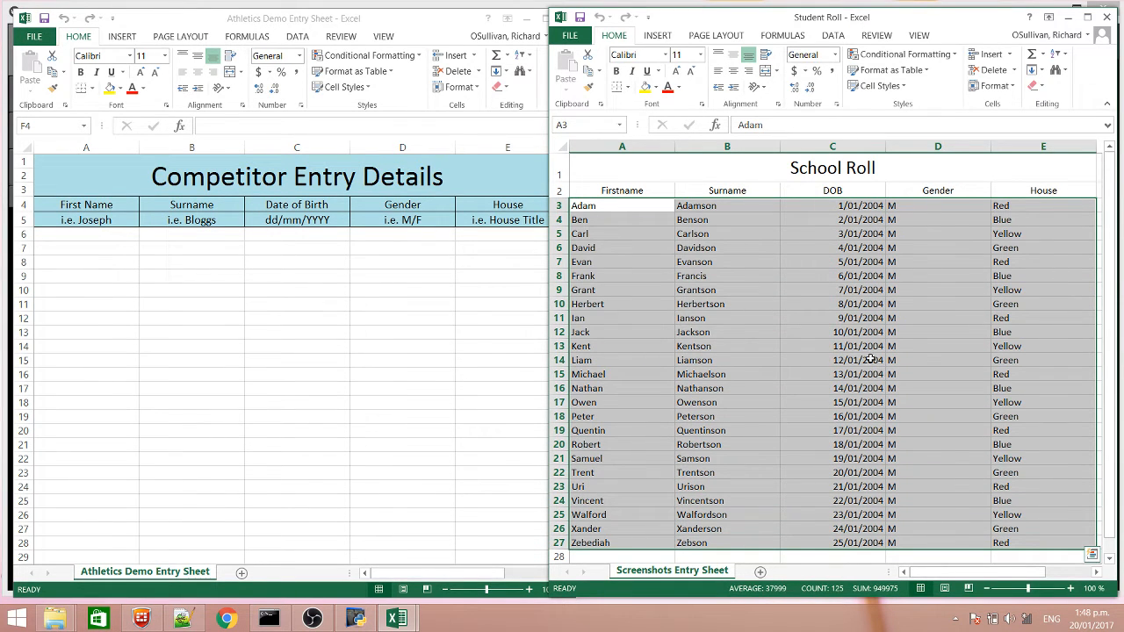
{"action": "right_click", "coordinate": [868, 307]}
{"action": "left_click", "coordinate": [902, 334]}
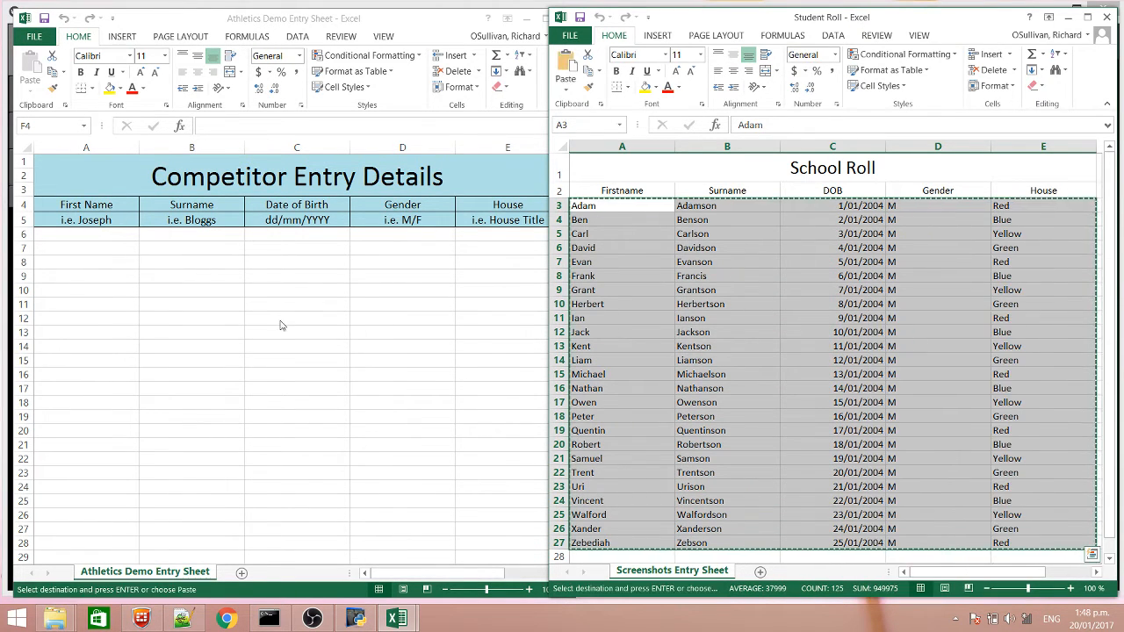
Step: Paste the copied student records into the Athletics Demo Entry Sheet starting at cell A6
{"action": "left_click", "coordinate": [73, 241]}
{"action": "right_click", "coordinate": [65, 233]}
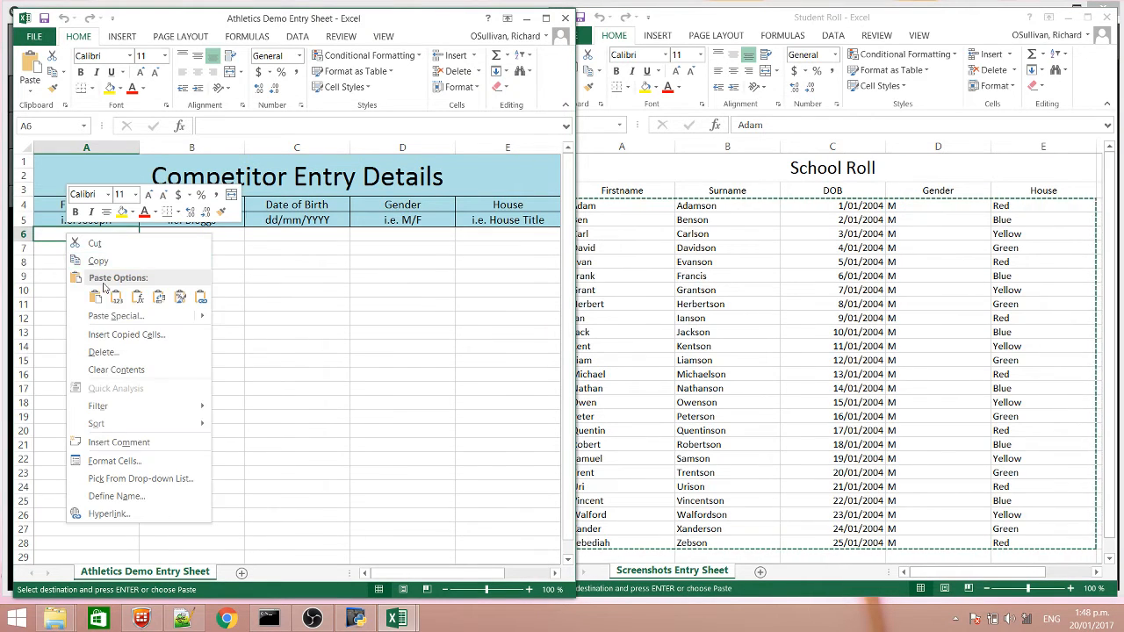
{"action": "left_click", "coordinate": [96, 295]}
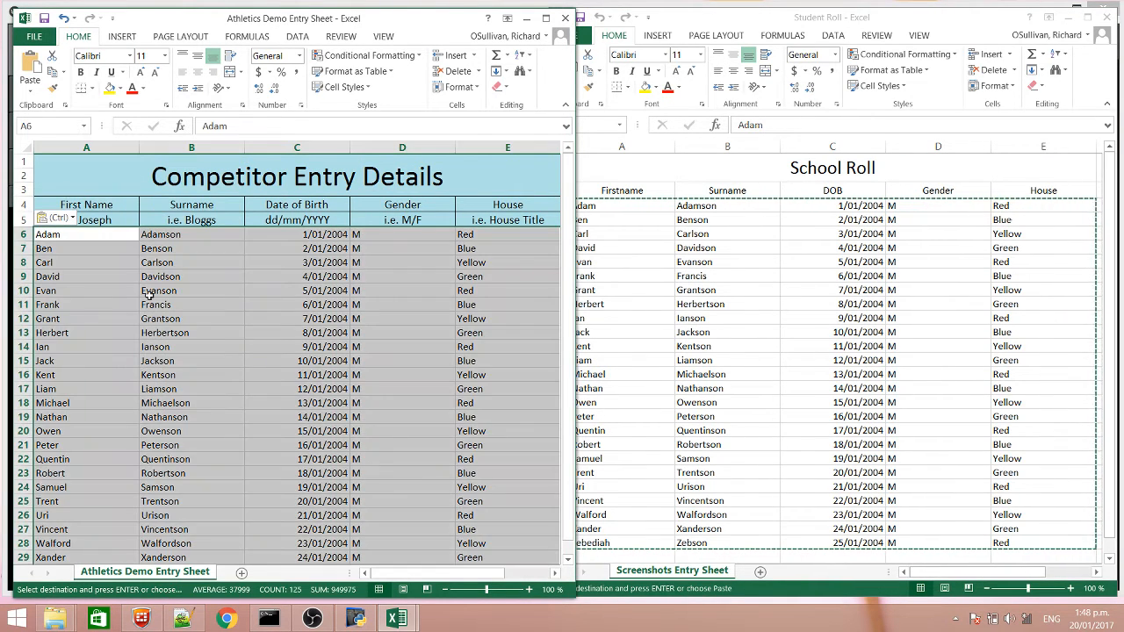
Step: Close the Student Roll workbook without saving changes
{"action": "left_click", "coordinate": [367, 302]}
{"action": "left_click", "coordinate": [658, 262]}
{"action": "left_click", "coordinate": [954, 203]}
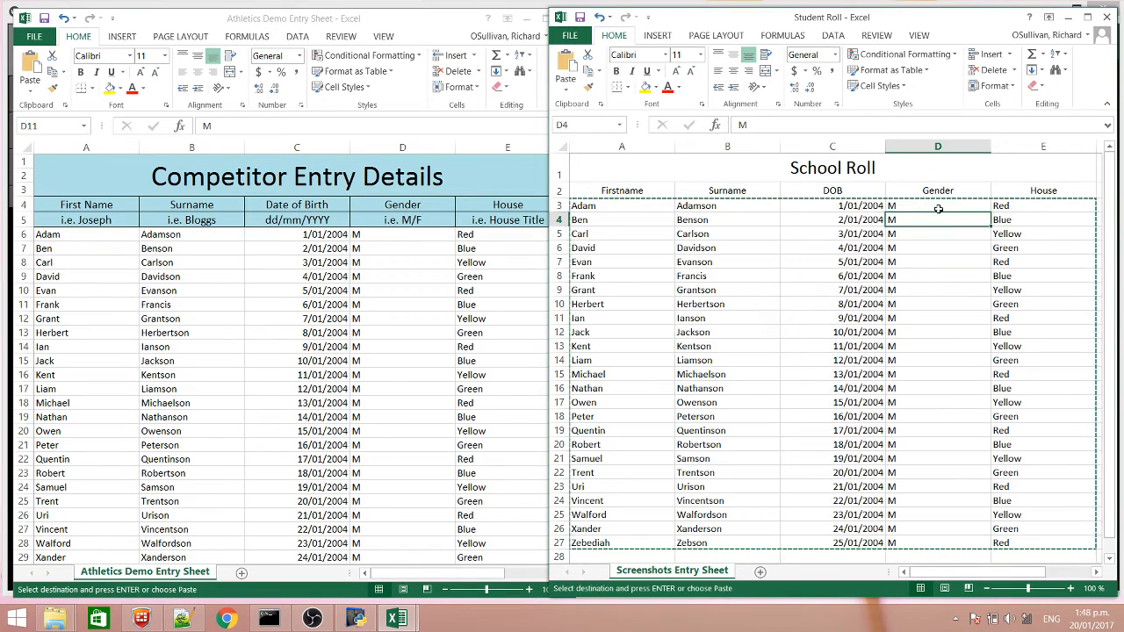
{"action": "key", "text": "Escape"}
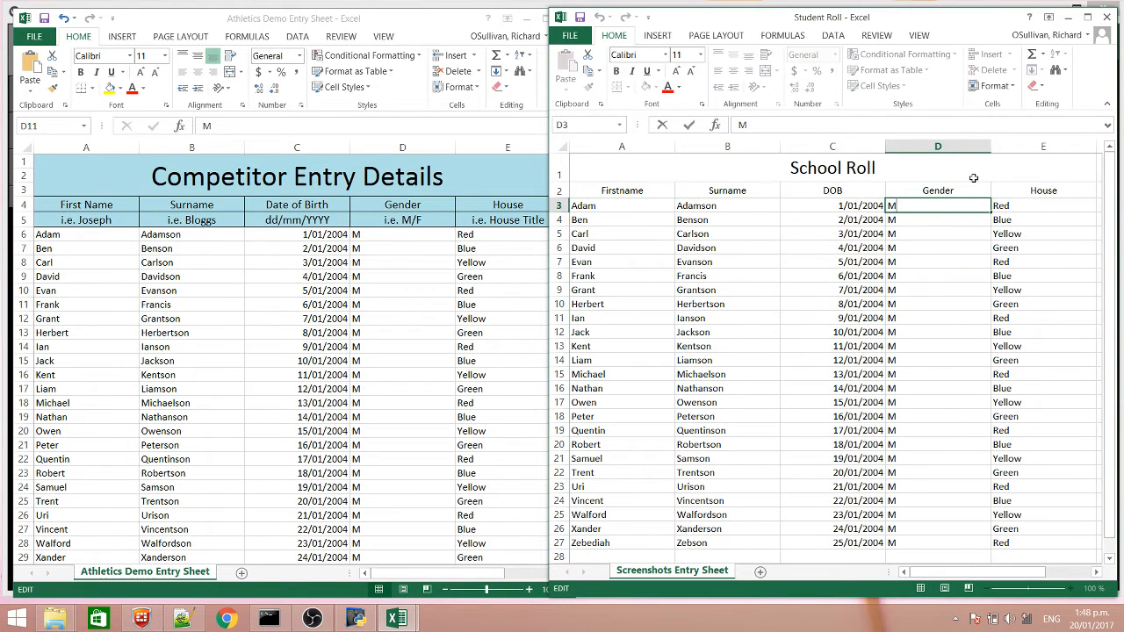
{"action": "left_click", "coordinate": [1107, 20]}
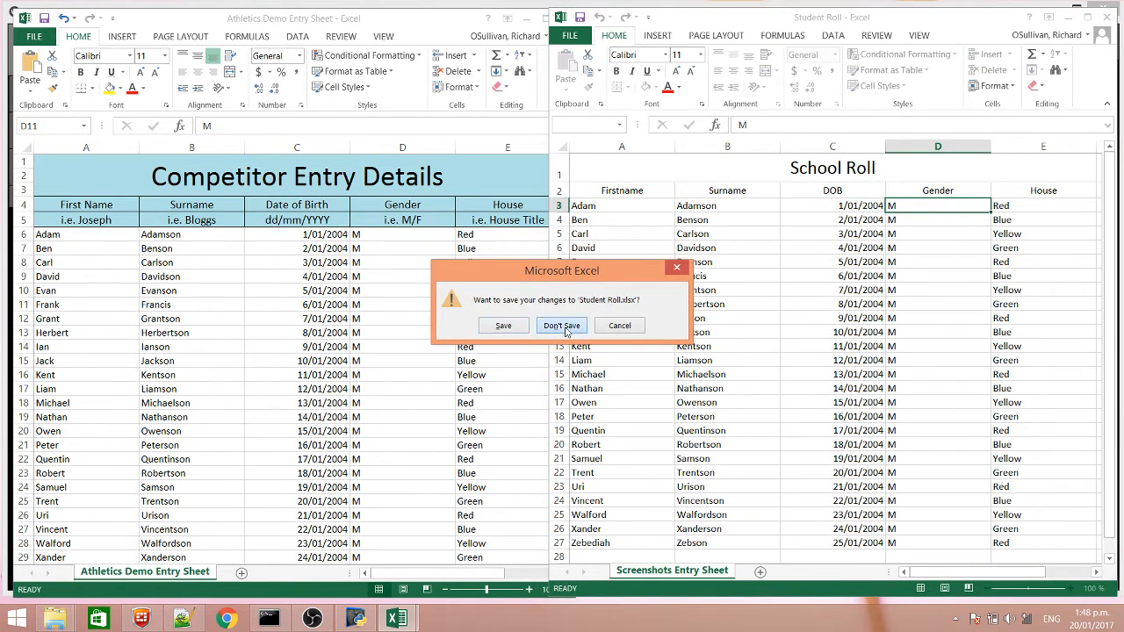
{"action": "left_click", "coordinate": [561, 327]}
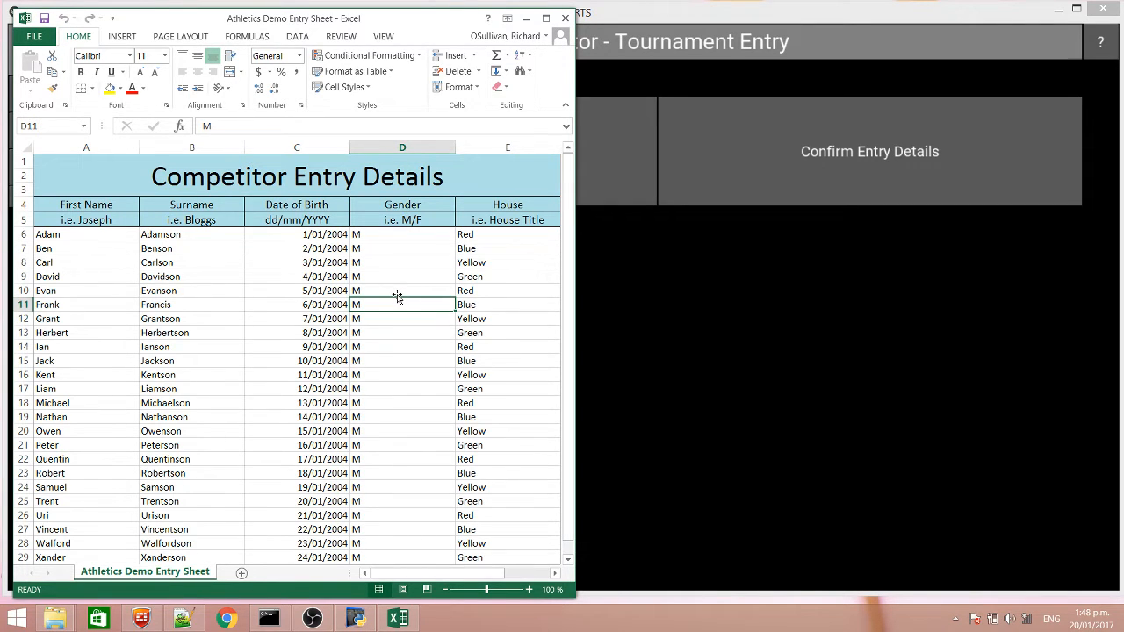
Step: Check the pasted Date of Birth values against the dd/mm/YYYY format and review the House entries
{"action": "left_click", "coordinate": [281, 209]}
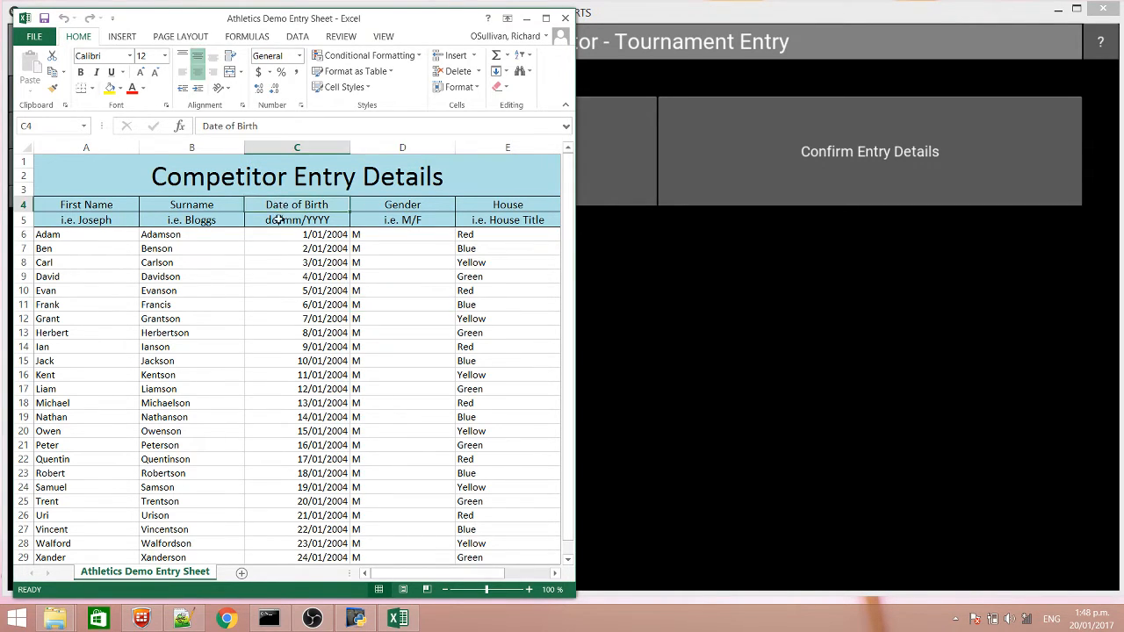
{"action": "left_click", "coordinate": [280, 235]}
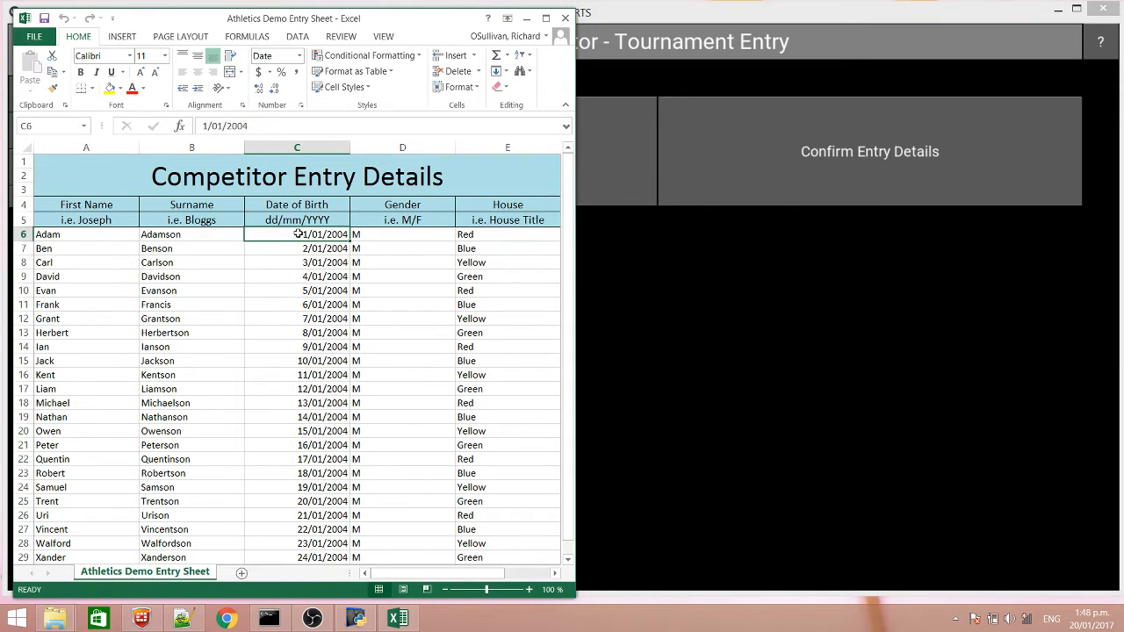
{"action": "left_click", "coordinate": [503, 235]}
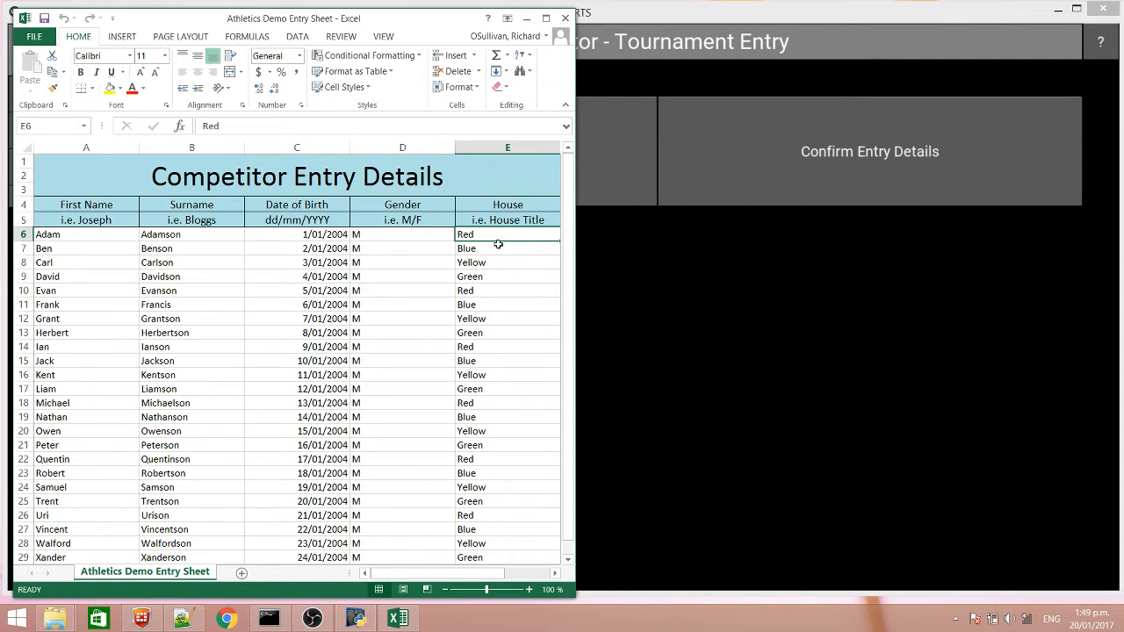
{"action": "left_click", "coordinate": [490, 276]}
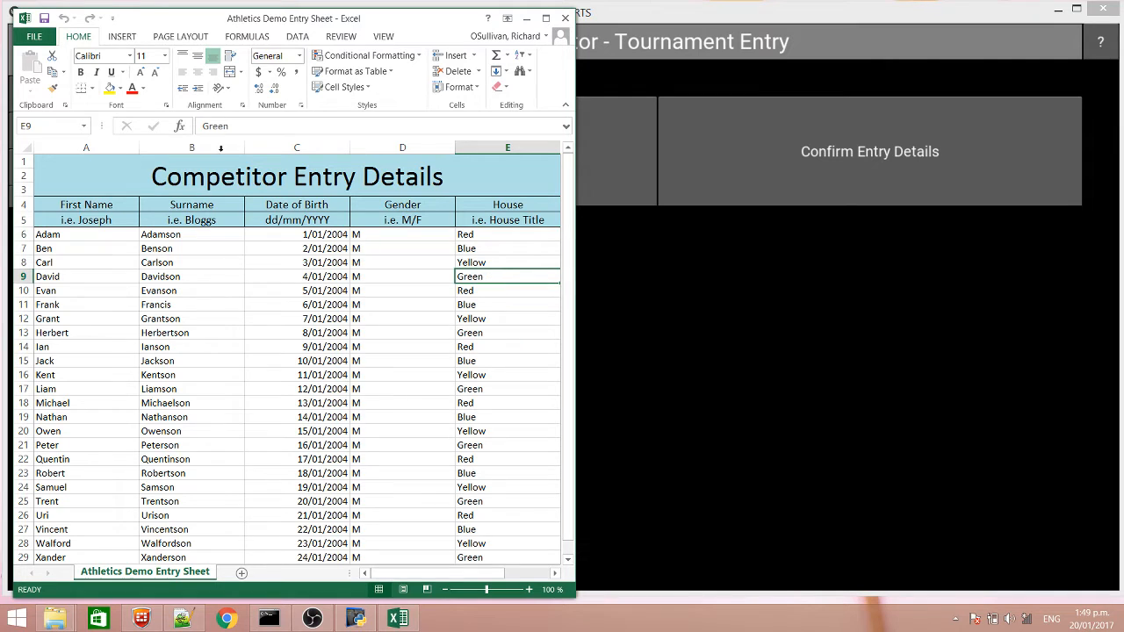
Step: Save the completed Athletics Demo Entry Sheet and close it
{"action": "left_click", "coordinate": [41, 21]}
{"action": "left_click", "coordinate": [565, 18]}
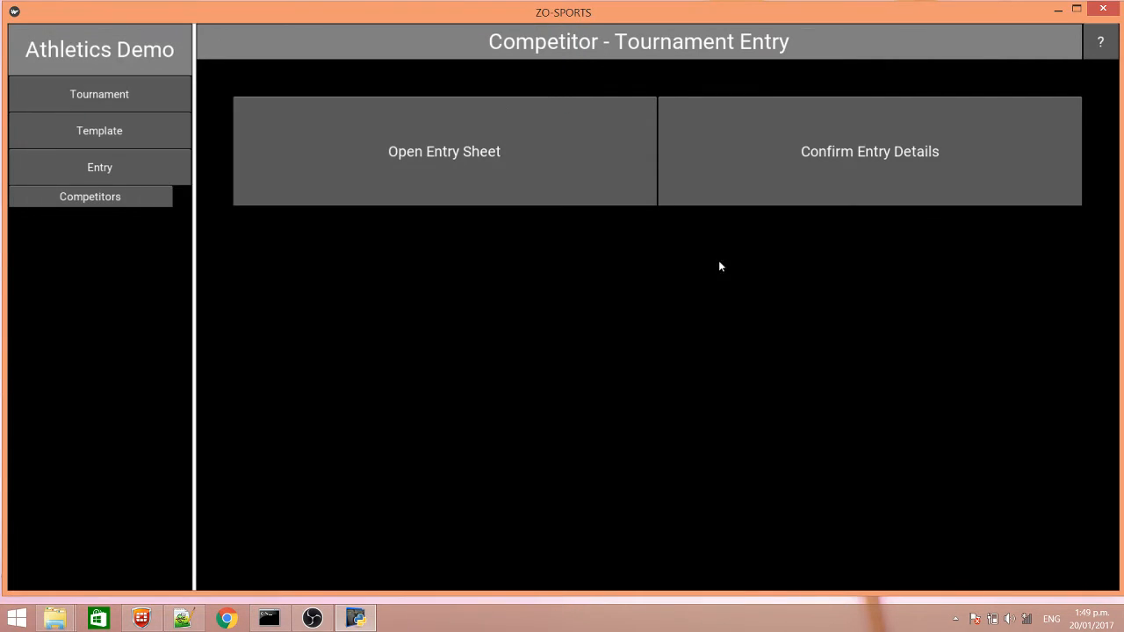
Step: Confirm the entry details in ZO-SPORTS and assign the unexpected Red filter to Red House
{"action": "left_click", "coordinate": [872, 175]}
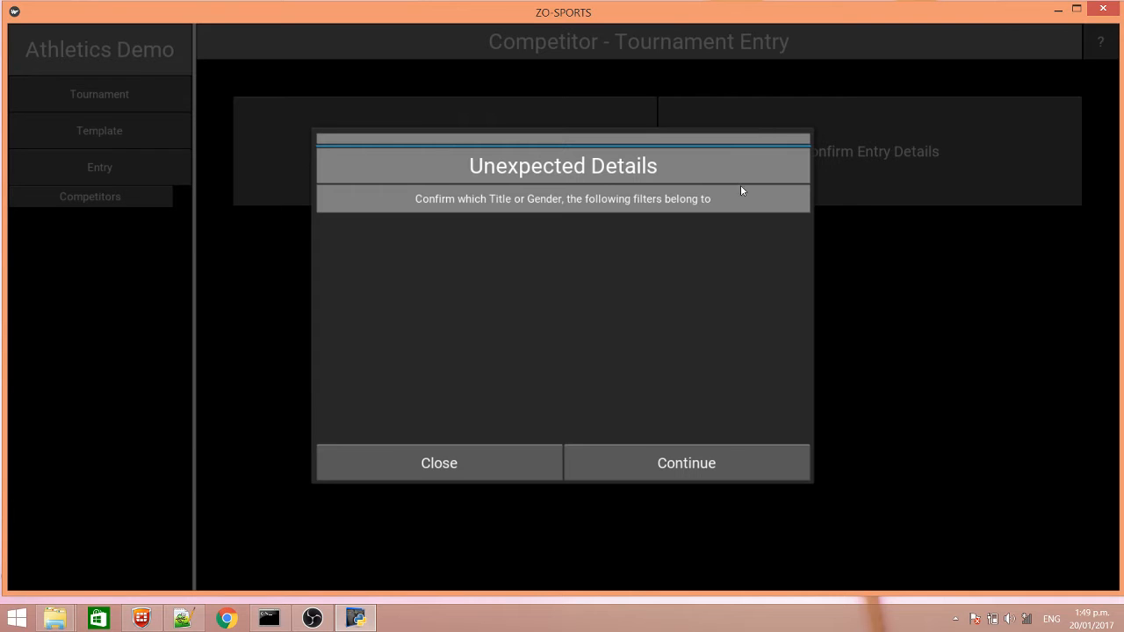
{"action": "left_click", "coordinate": [687, 464]}
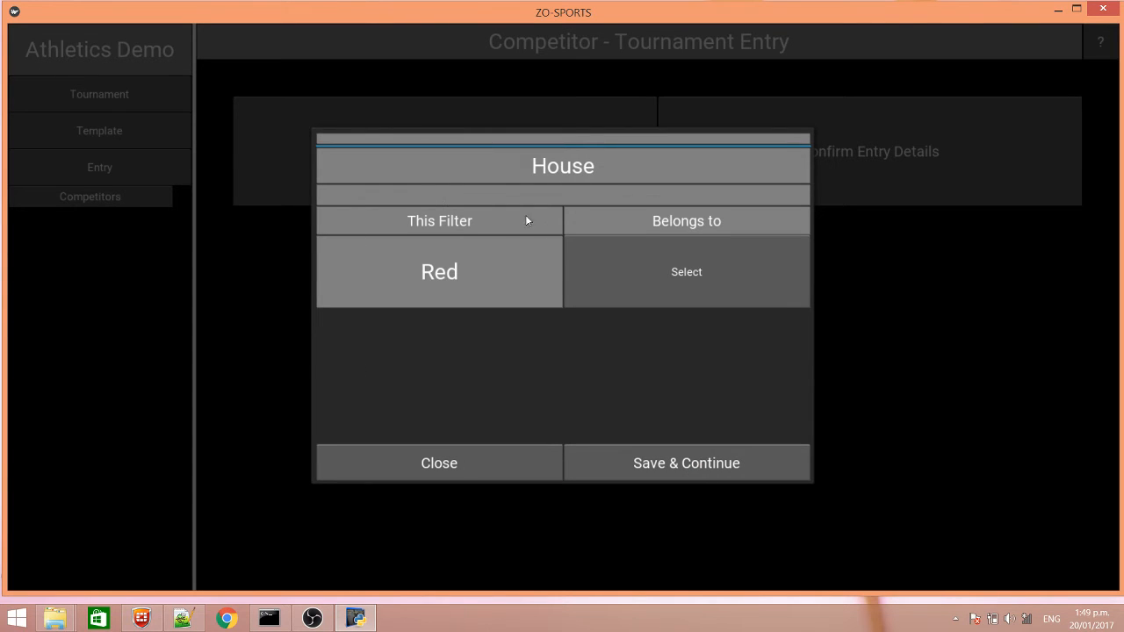
{"action": "left_click", "coordinate": [687, 255]}
{"action": "left_click", "coordinate": [677, 321]}
{"action": "left_click", "coordinate": [697, 465]}
Step: Assign the Blue filter to Blue House and the Yellow filter to Yellow House, saving each match
{"action": "left_click", "coordinate": [689, 294]}
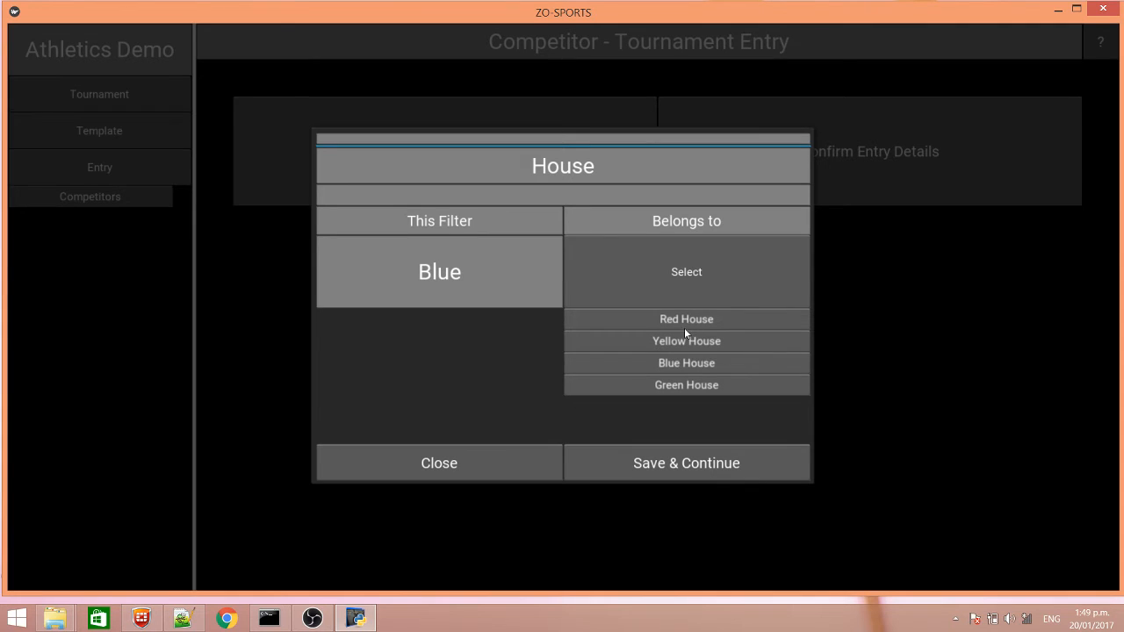
{"action": "left_click", "coordinate": [685, 363]}
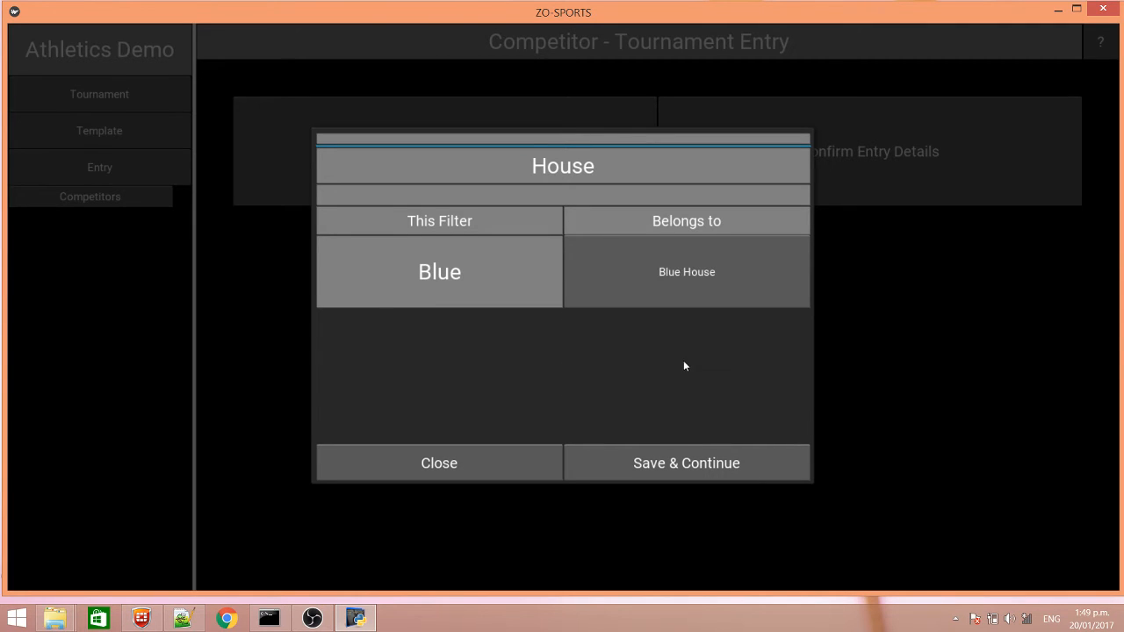
{"action": "left_click", "coordinate": [688, 462]}
{"action": "left_click", "coordinate": [655, 303]}
{"action": "left_click", "coordinate": [669, 341]}
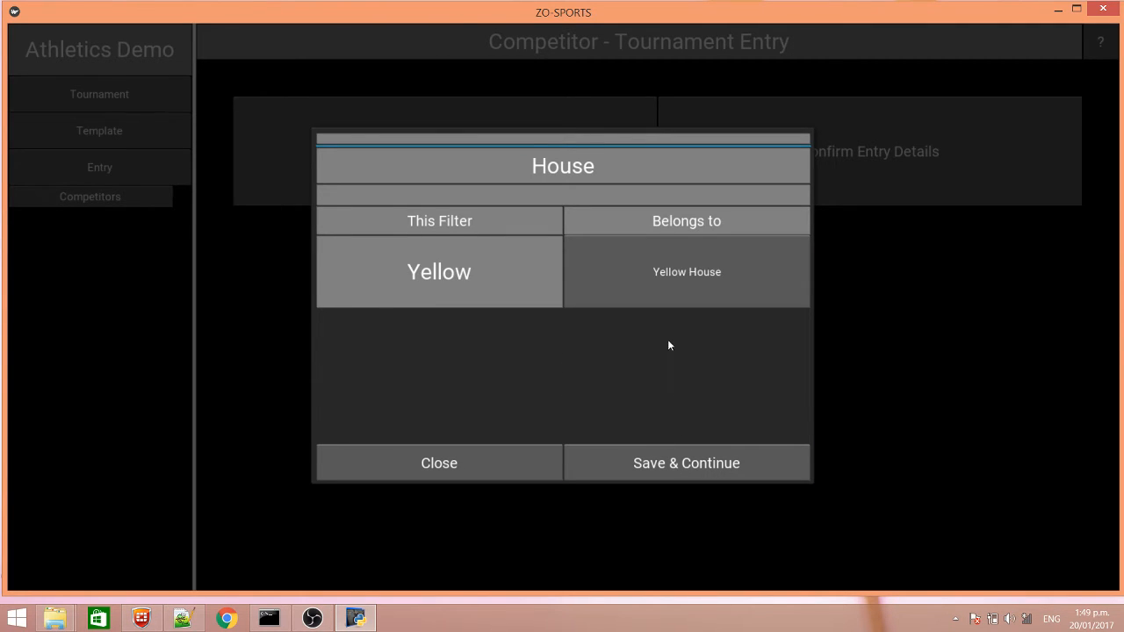
{"action": "left_click", "coordinate": [664, 466]}
Step: Assign the Green filter to Green House and save the match
{"action": "left_click", "coordinate": [687, 287]}
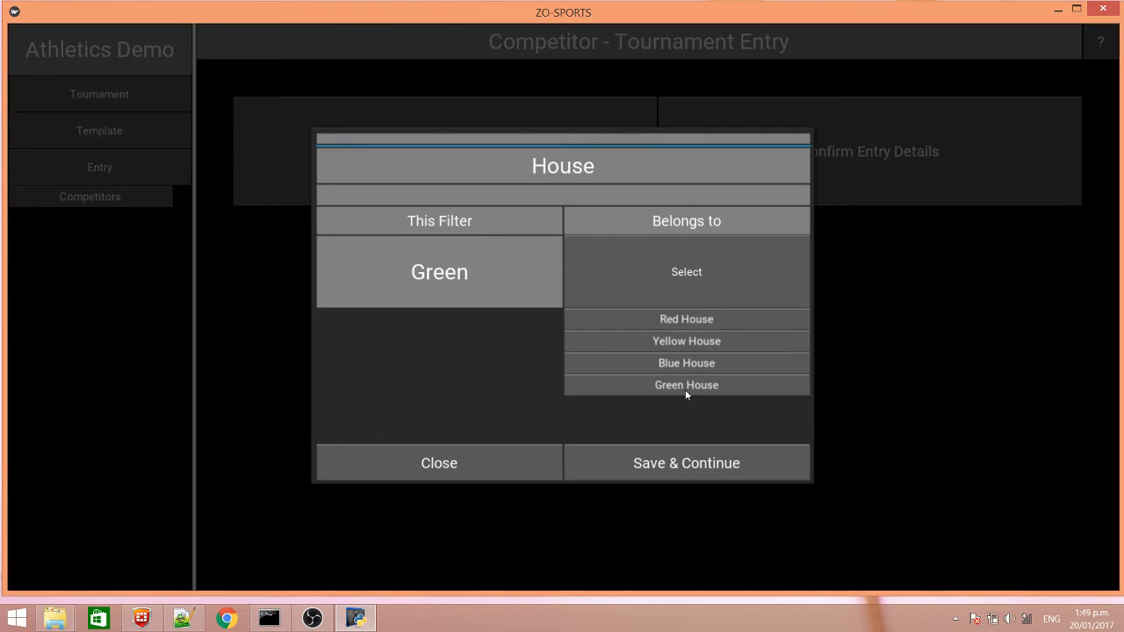
{"action": "left_click", "coordinate": [685, 386]}
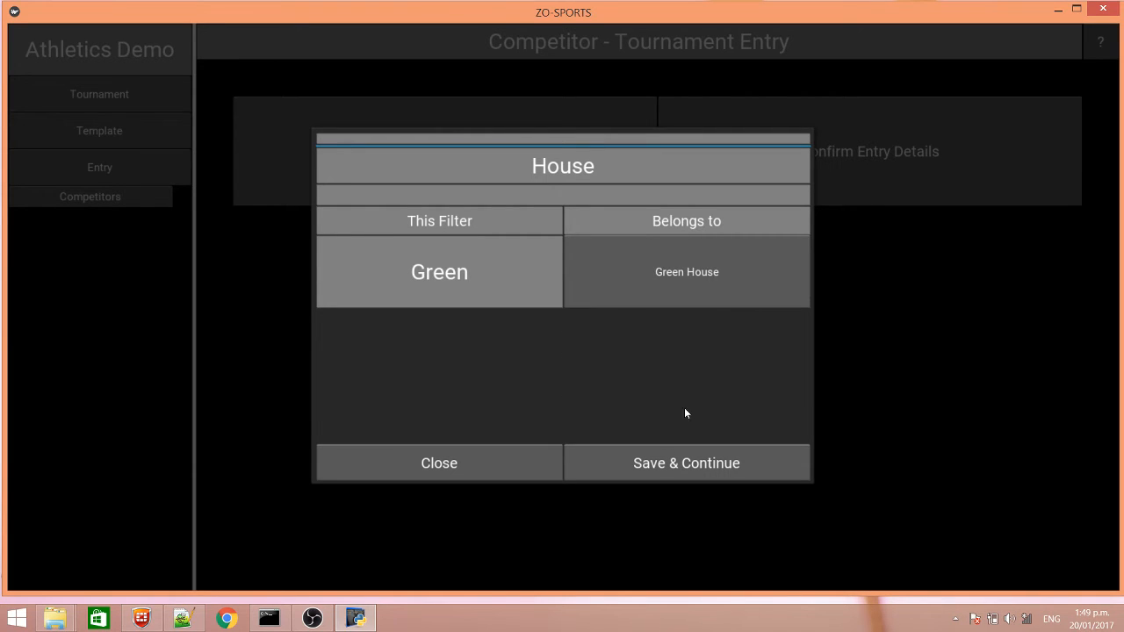
{"action": "left_click", "coordinate": [688, 461]}
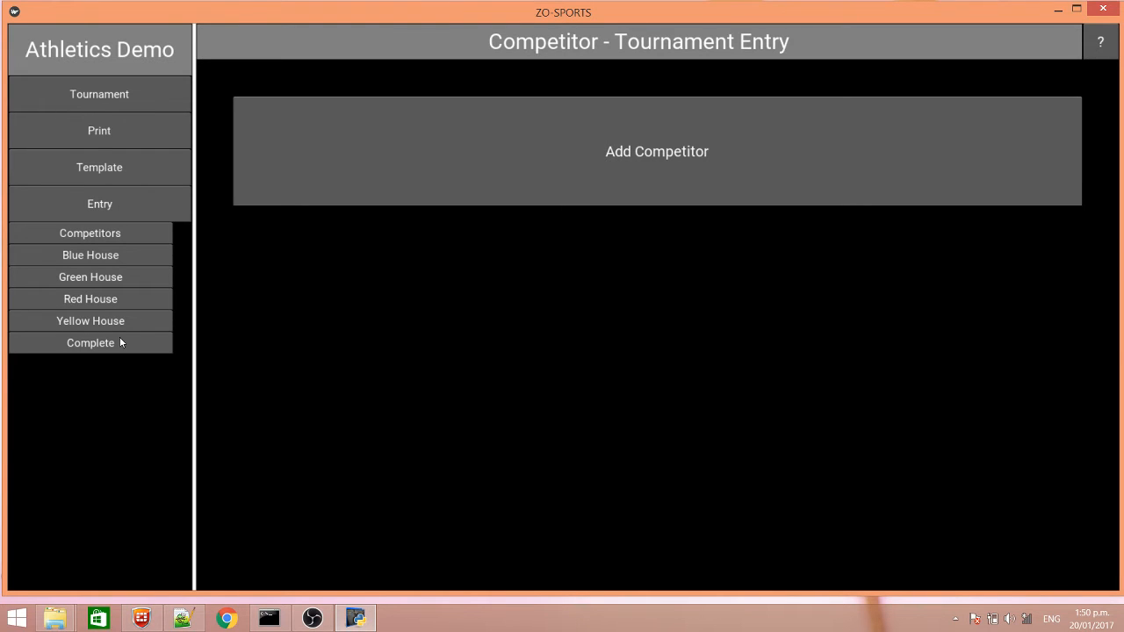
Step: Enter every Junior Boys competitor of Blue House in the 100m
{"action": "left_click", "coordinate": [99, 256]}
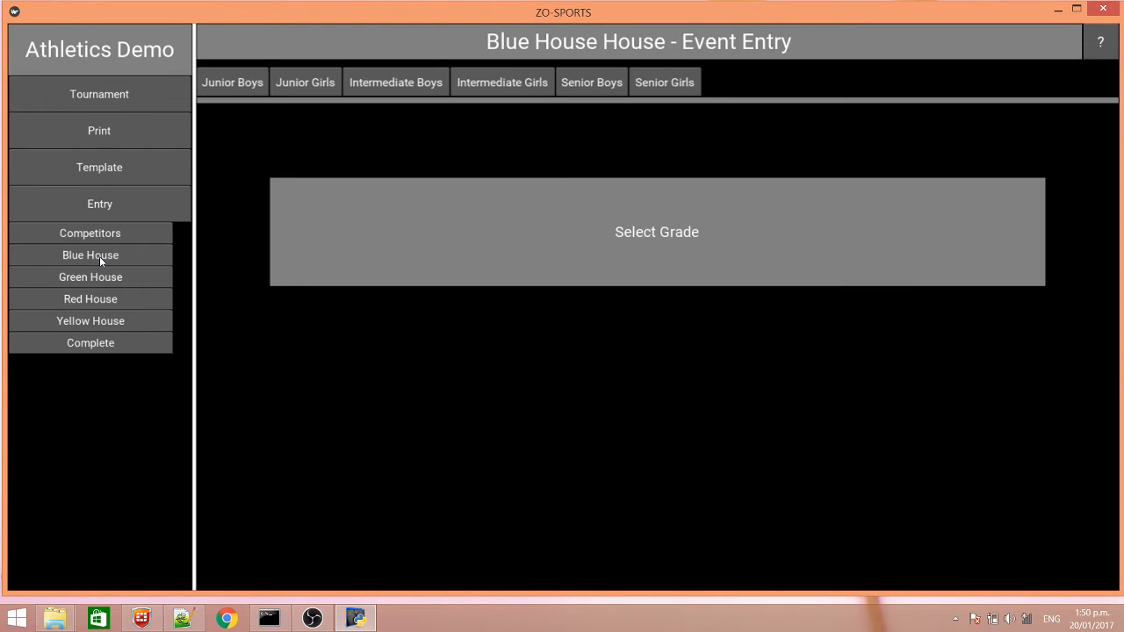
{"action": "left_click", "coordinate": [228, 83]}
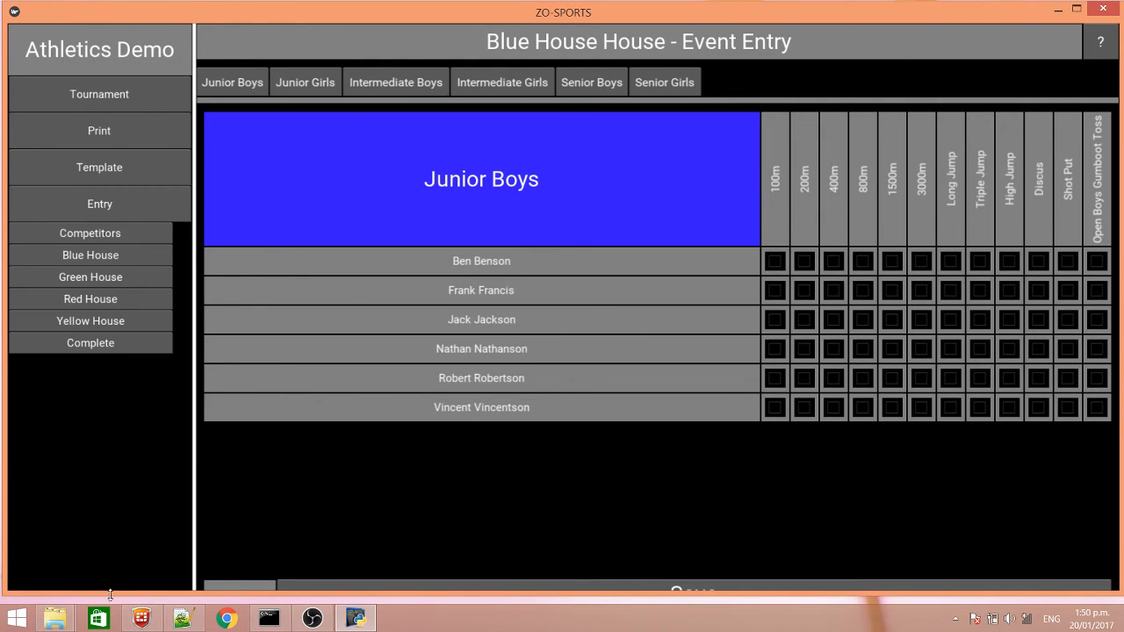
{"action": "left_click_drag", "start_coordinate": [108, 594], "coordinate": [108, 575]}
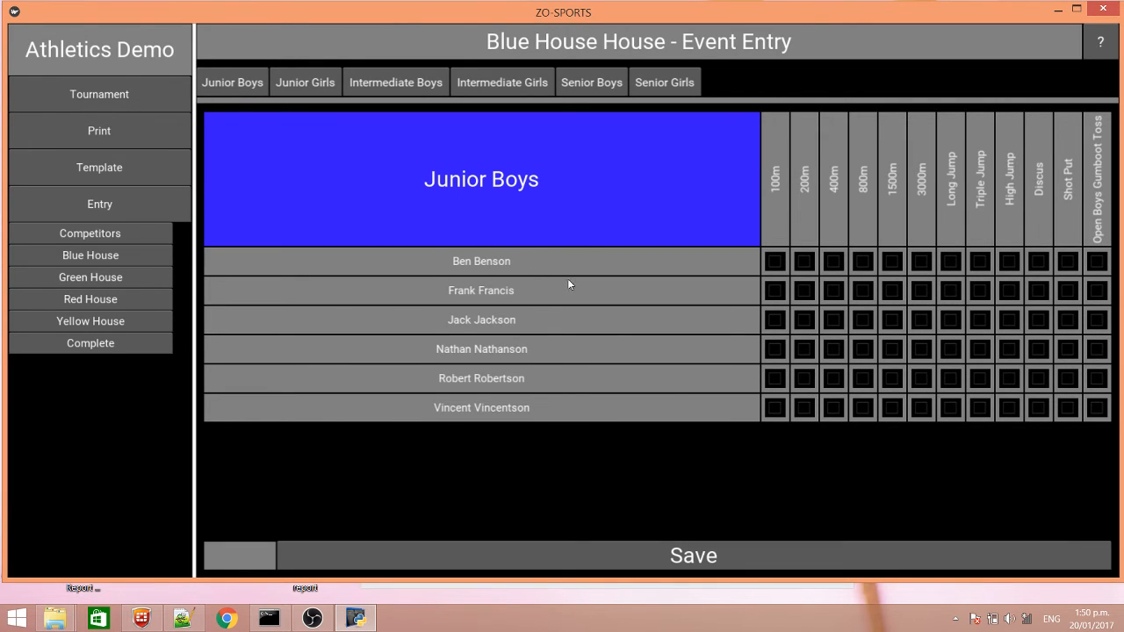
{"action": "left_click", "coordinate": [775, 260]}
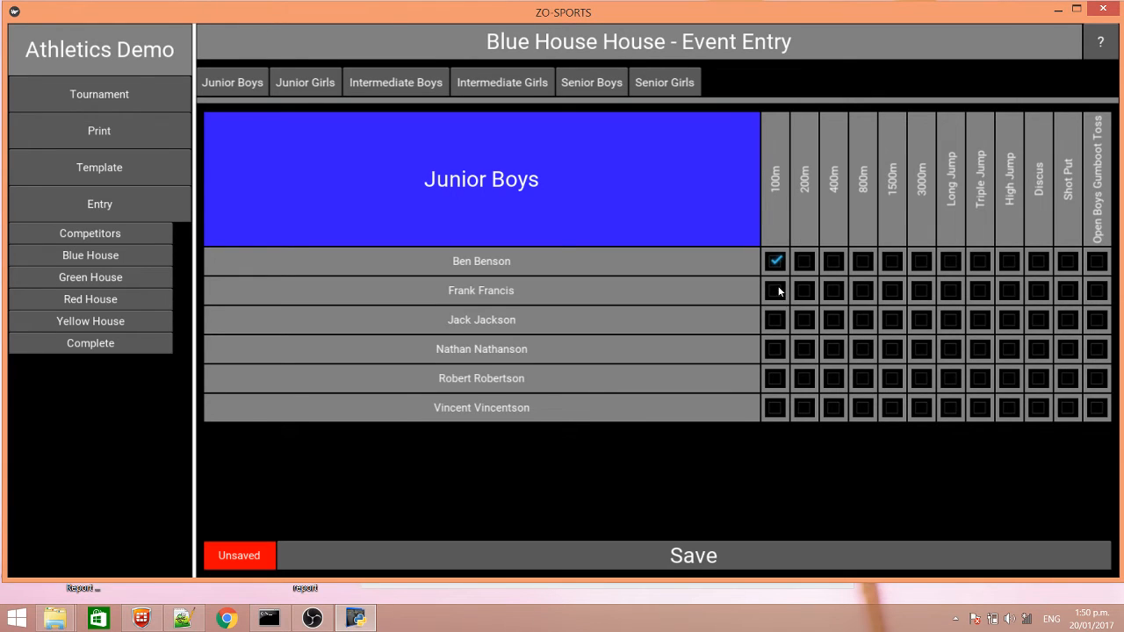
{"action": "left_click", "coordinate": [779, 292]}
{"action": "left_click", "coordinate": [776, 321]}
{"action": "left_click", "coordinate": [775, 348]}
{"action": "left_click", "coordinate": [775, 377]}
{"action": "left_click", "coordinate": [776, 408]}
Step: Enter all Blue House Junior Boys in Discus and High Jump, and save the event entries
{"action": "left_click", "coordinate": [1036, 260]}
{"action": "left_click", "coordinate": [1038, 290]}
{"action": "left_click", "coordinate": [1040, 323]}
{"action": "left_click", "coordinate": [1038, 377]}
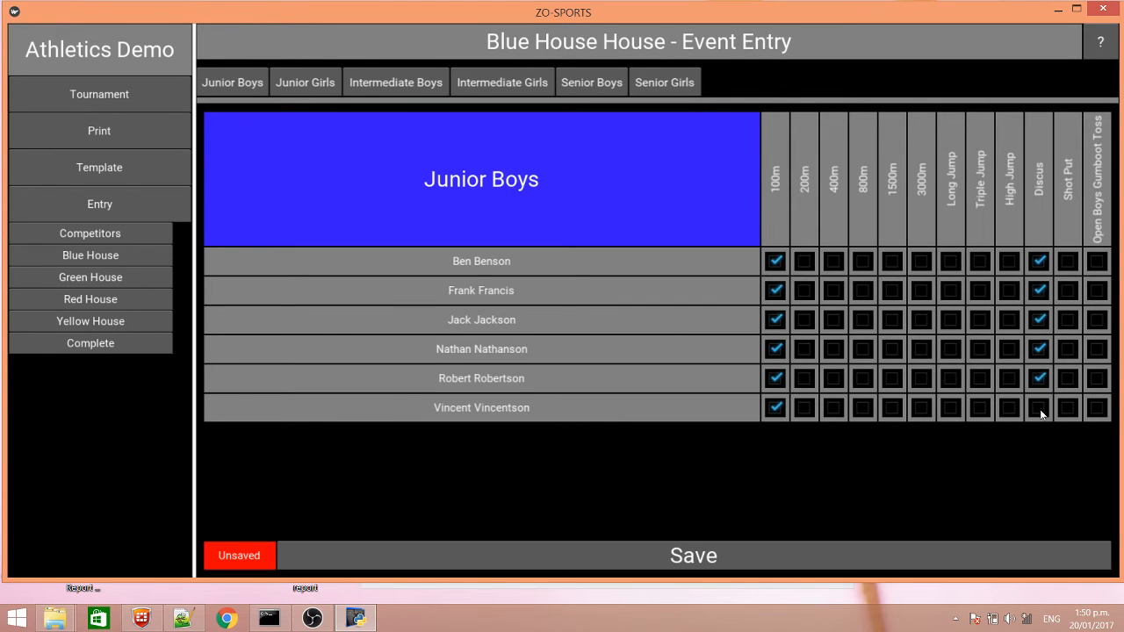
{"action": "left_click", "coordinate": [1040, 409]}
{"action": "left_click", "coordinate": [1010, 261]}
{"action": "left_click", "coordinate": [1009, 290]}
{"action": "left_click", "coordinate": [1009, 348]}
{"action": "left_click", "coordinate": [1008, 379]}
{"action": "left_click", "coordinate": [729, 557]}
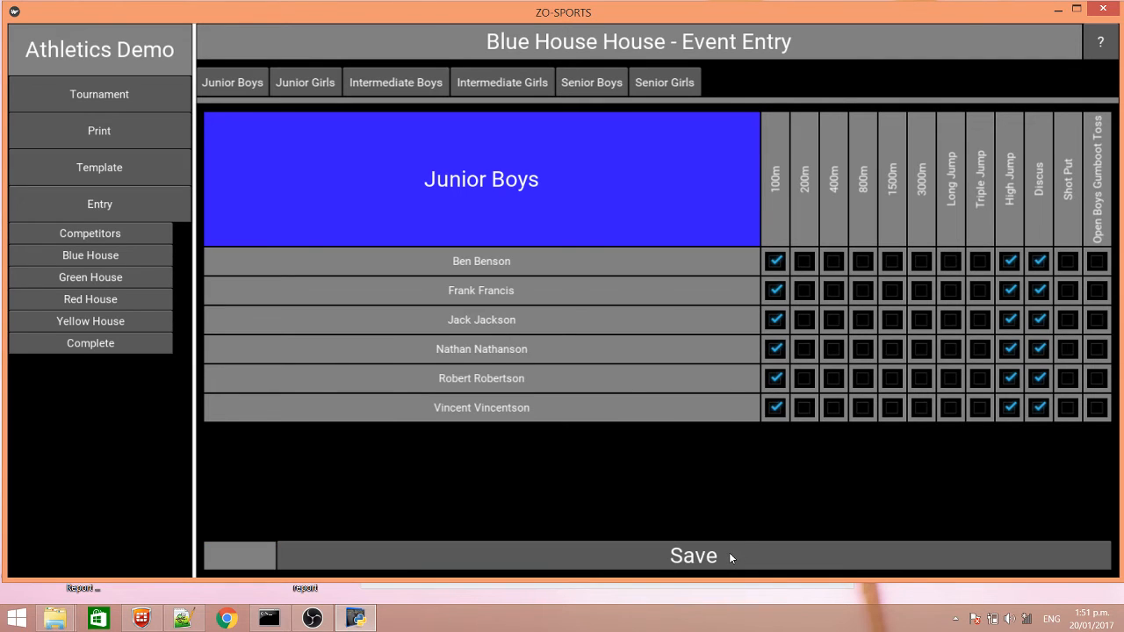
Step: Enter the first listed Green House Junior Boys competitor in the 100m and save the entry
{"action": "left_click", "coordinate": [85, 276]}
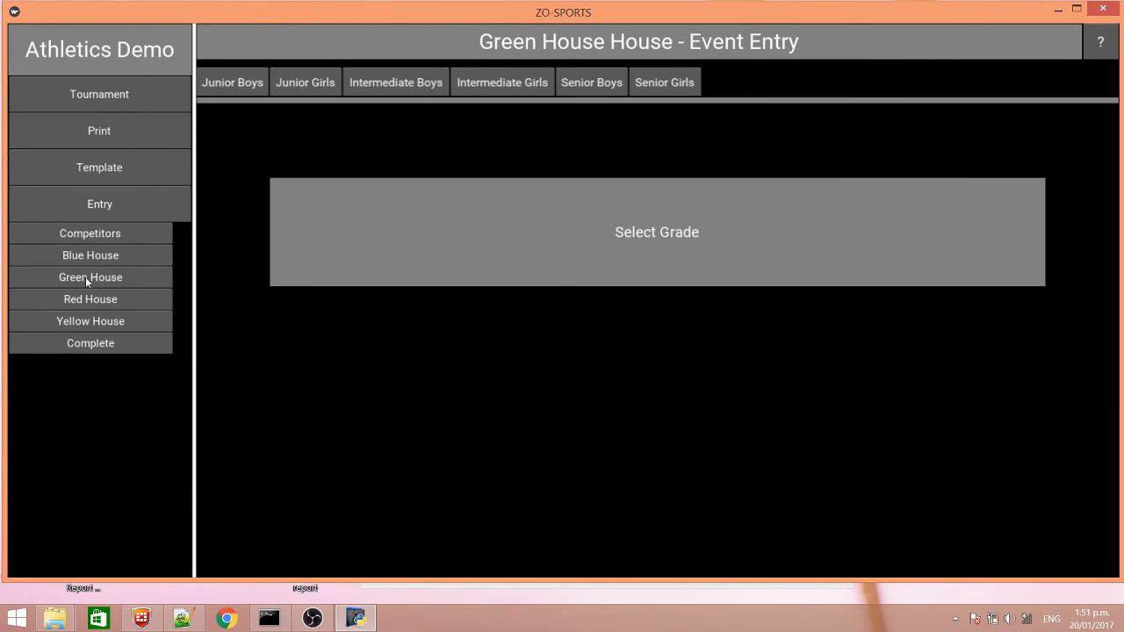
{"action": "left_click", "coordinate": [232, 83]}
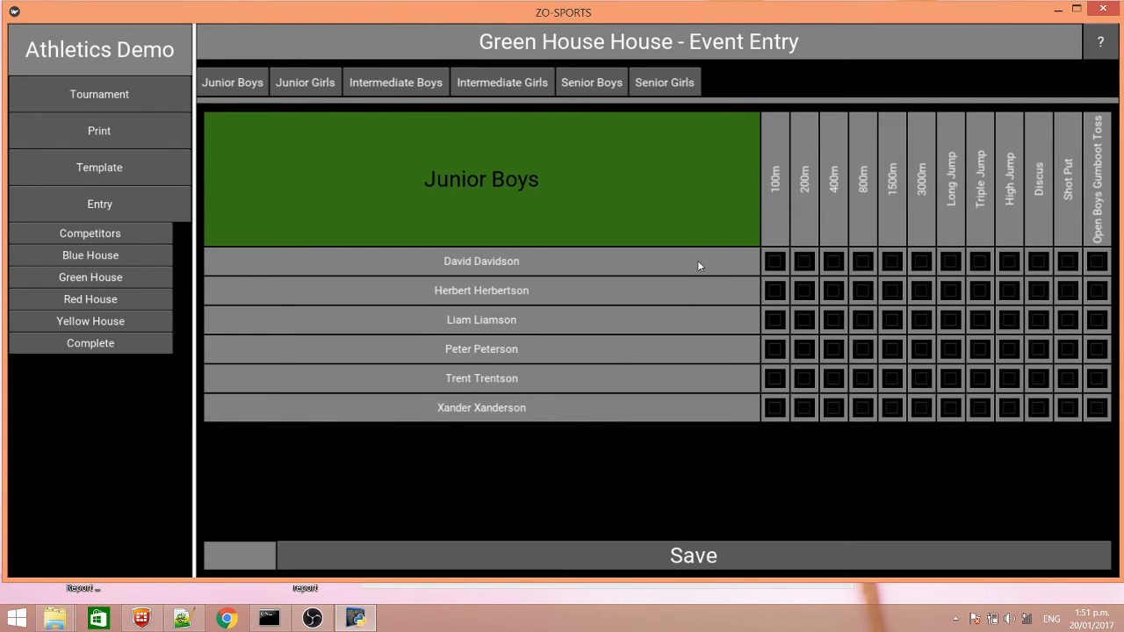
{"action": "left_click", "coordinate": [776, 262]}
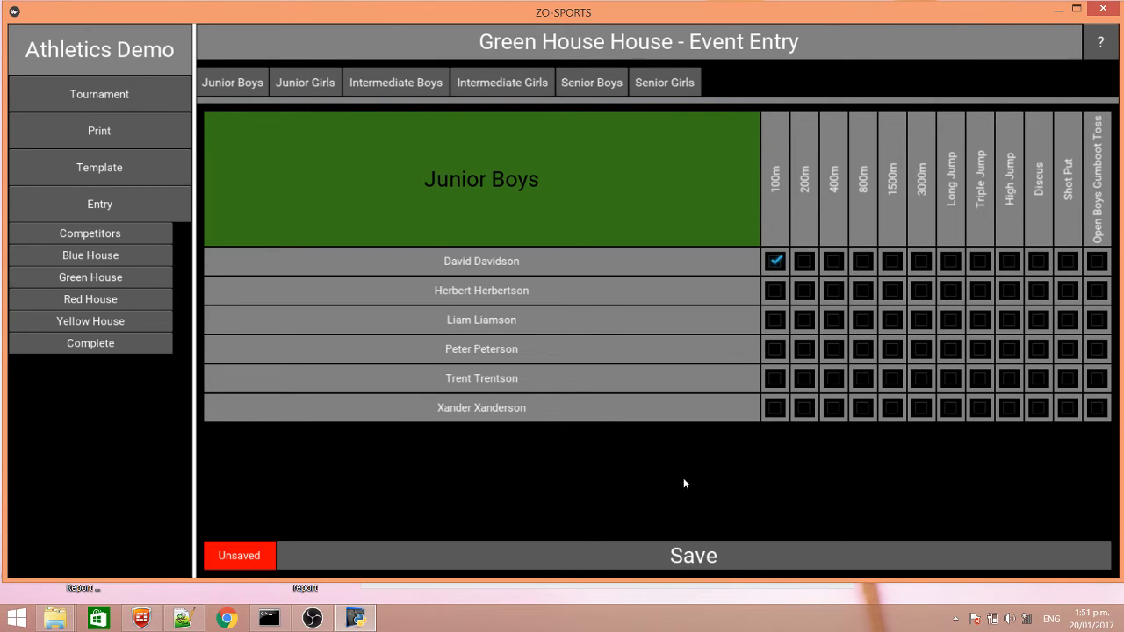
{"action": "left_click", "coordinate": [690, 556]}
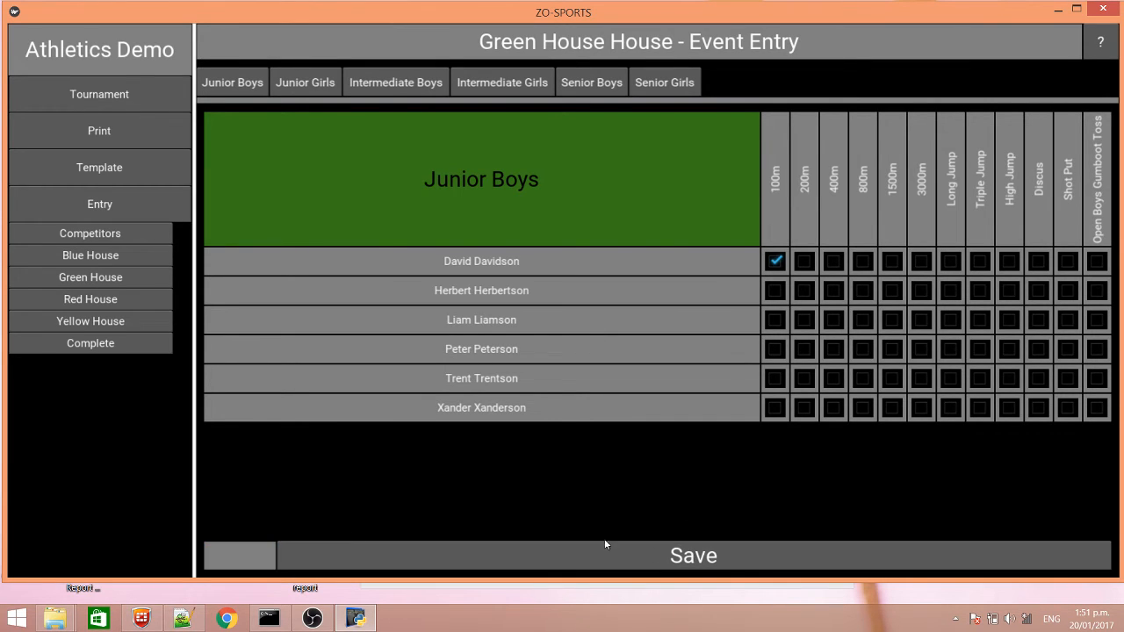
Step: Enter the remaining Green House Junior Boys in the 100m and all of them in High Jump
{"action": "left_click", "coordinate": [775, 290]}
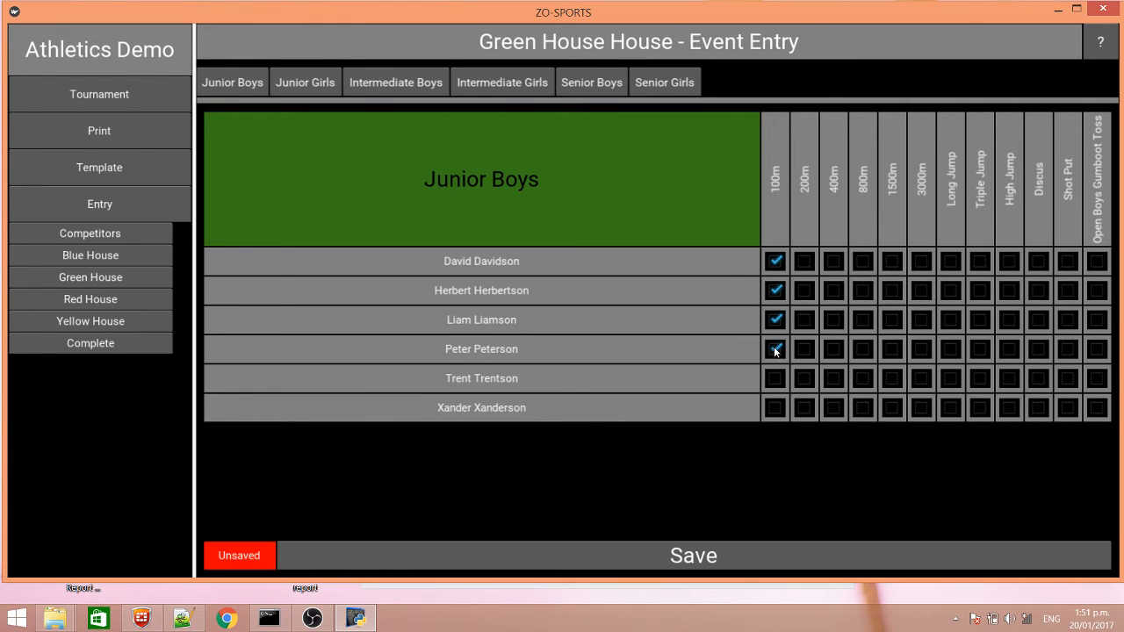
{"action": "left_click", "coordinate": [774, 378]}
{"action": "left_click", "coordinate": [774, 407]}
{"action": "left_click", "coordinate": [1009, 260]}
{"action": "left_click", "coordinate": [1010, 291]}
{"action": "left_click", "coordinate": [1013, 352]}
{"action": "left_click", "coordinate": [1014, 382]}
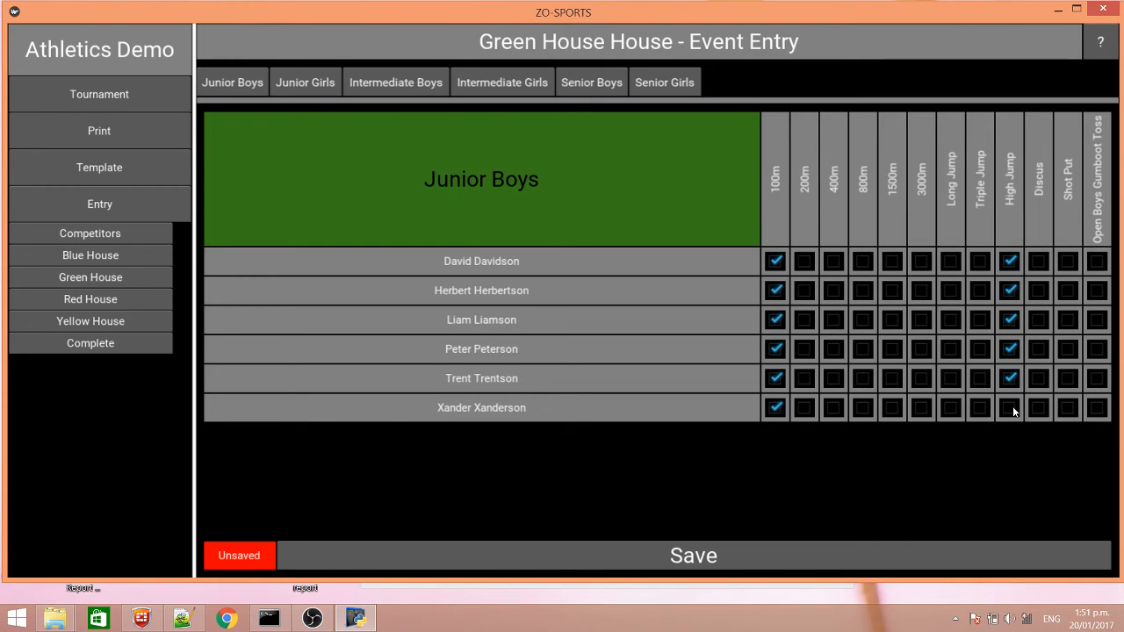
{"action": "left_click", "coordinate": [1014, 408]}
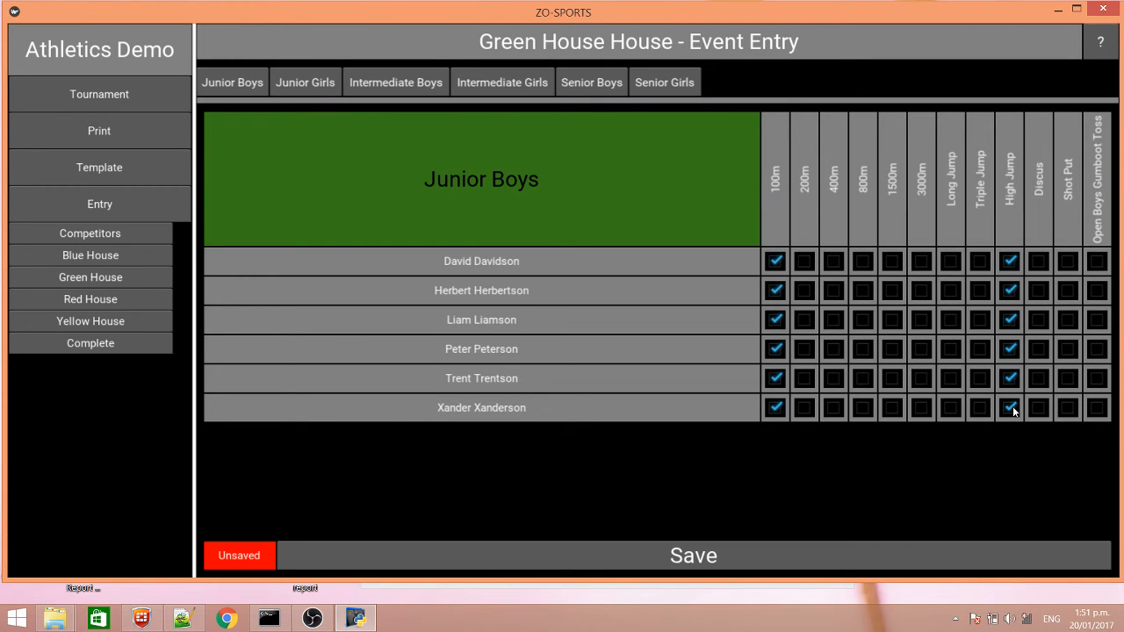
Step: Try switching to Junior Girls without saving, then stay on Green House Junior Boys, enter them all in Discus and save
{"action": "left_click", "coordinate": [303, 82]}
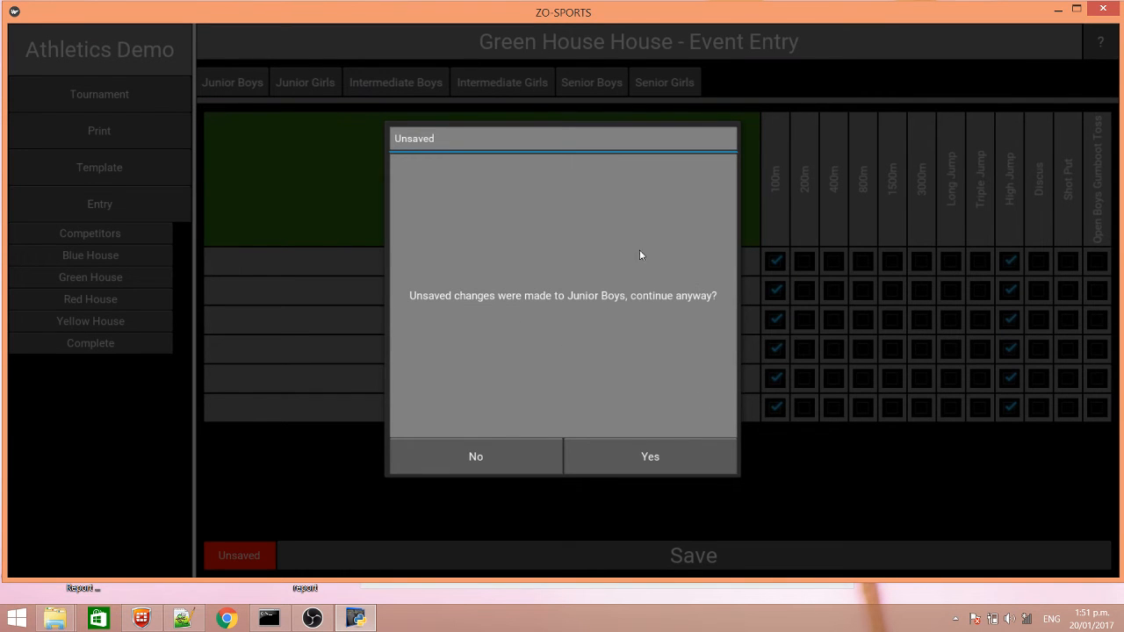
{"action": "left_click", "coordinate": [490, 456]}
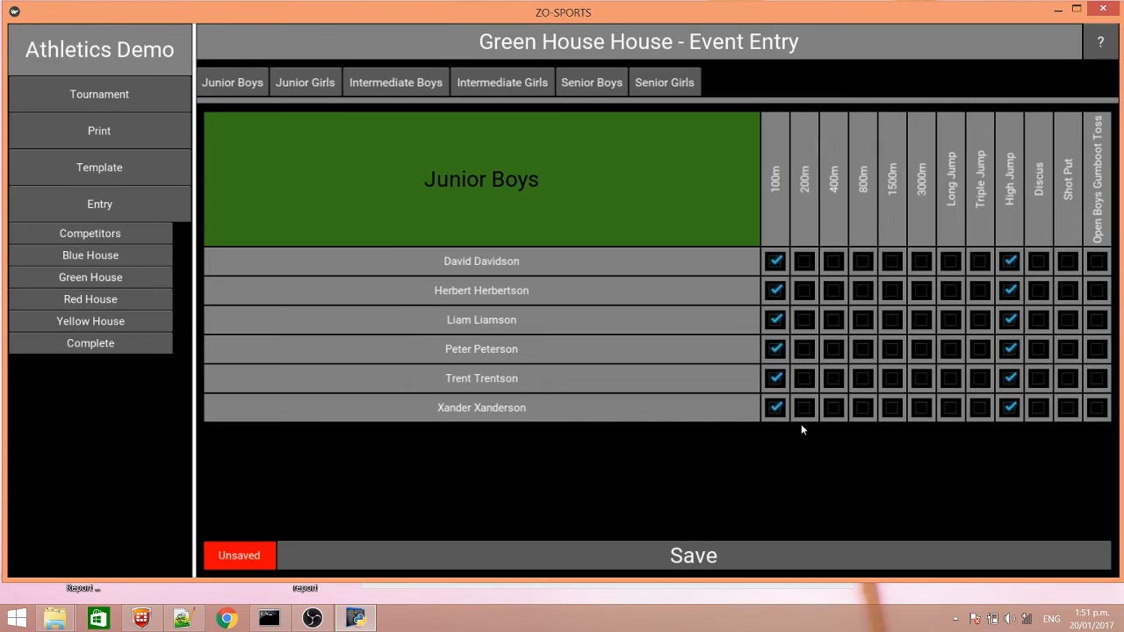
{"action": "left_click", "coordinate": [1039, 262]}
{"action": "left_click", "coordinate": [1040, 321]}
{"action": "left_click", "coordinate": [1040, 351]}
{"action": "left_click", "coordinate": [1041, 387]}
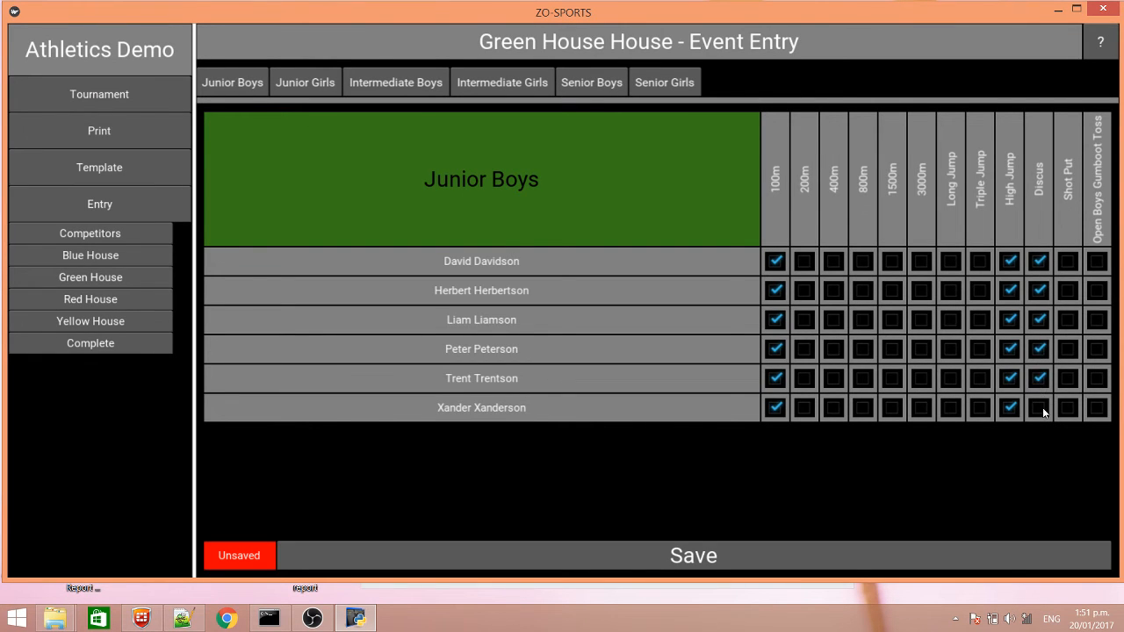
{"action": "left_click", "coordinate": [698, 556]}
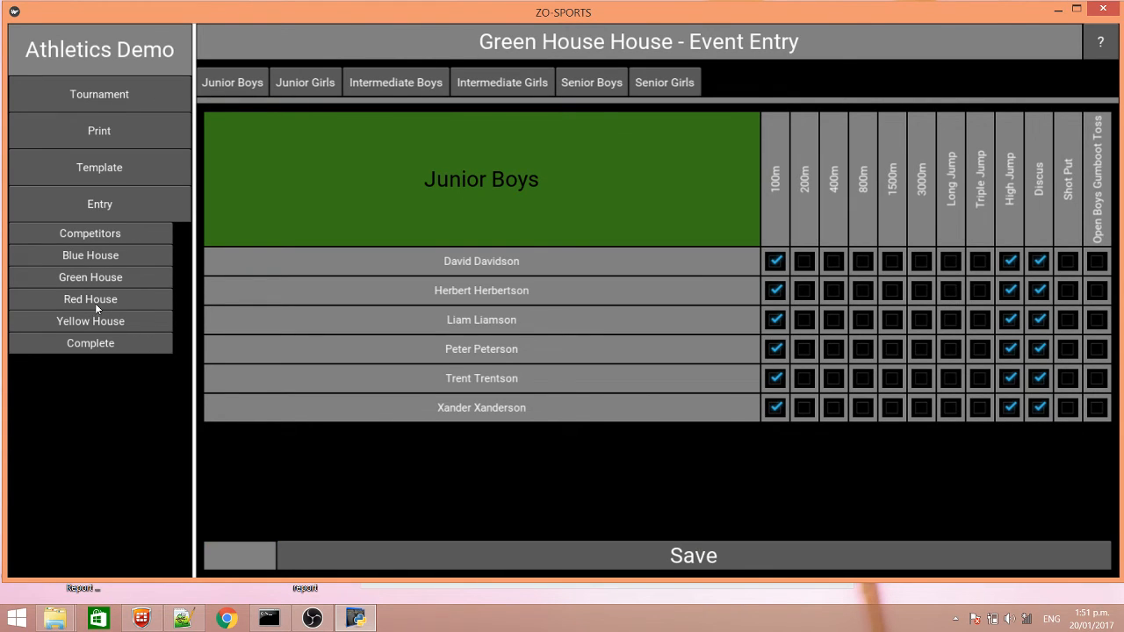
Step: In the template's event restrictions, set the Field Event Maximum to 3 and the Tournament Maximum to 8, and save
{"action": "left_click", "coordinate": [105, 171]}
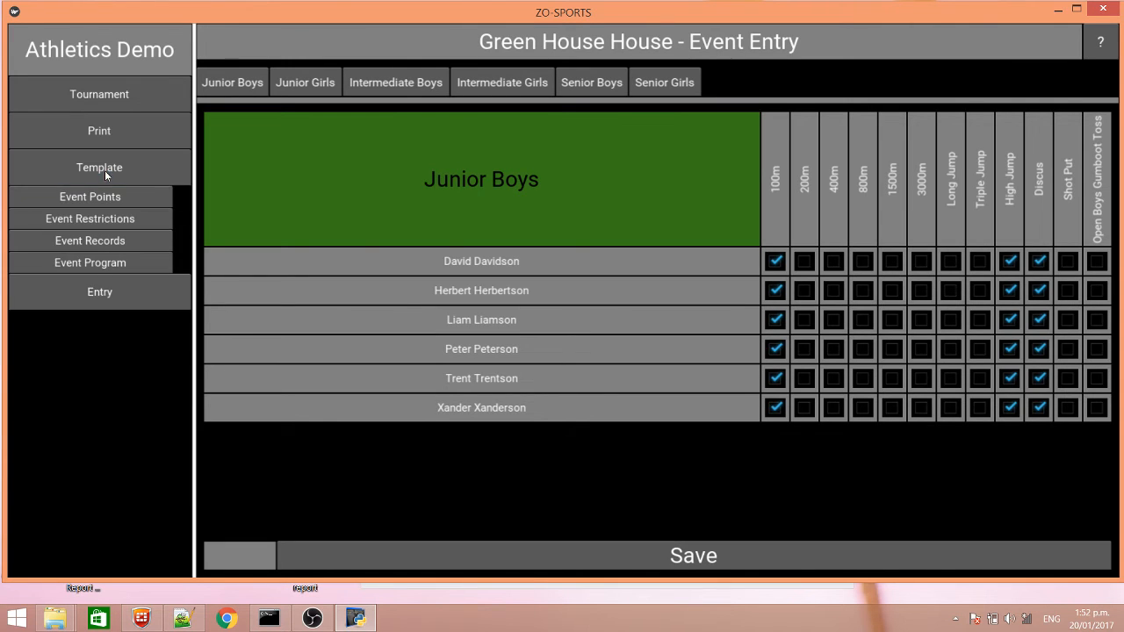
{"action": "left_click", "coordinate": [99, 219]}
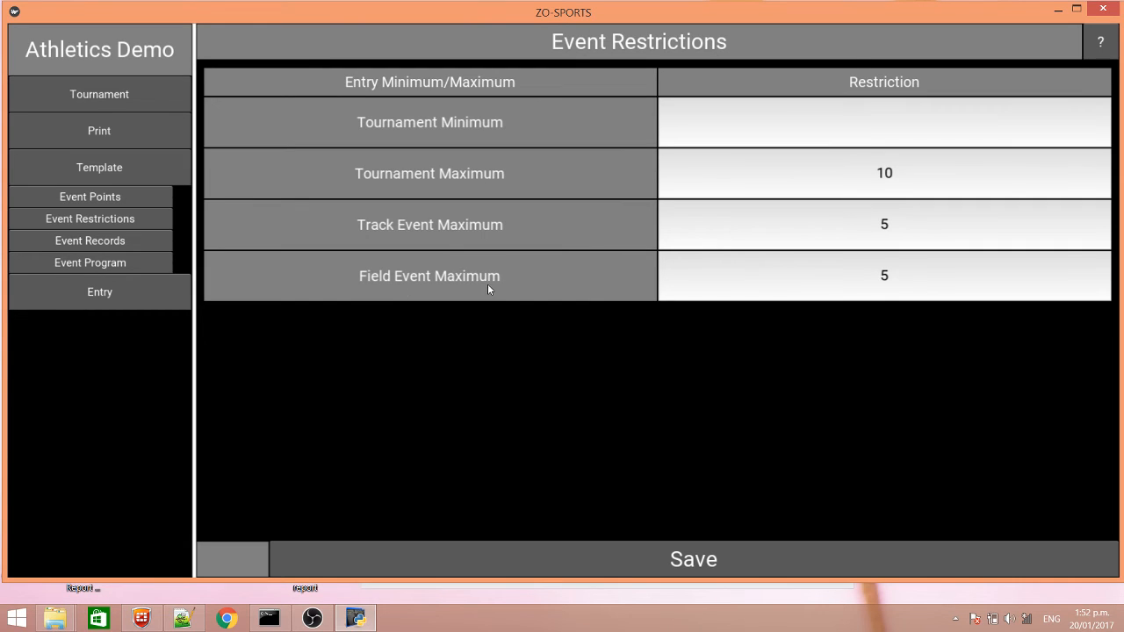
{"action": "left_click", "coordinate": [899, 276]}
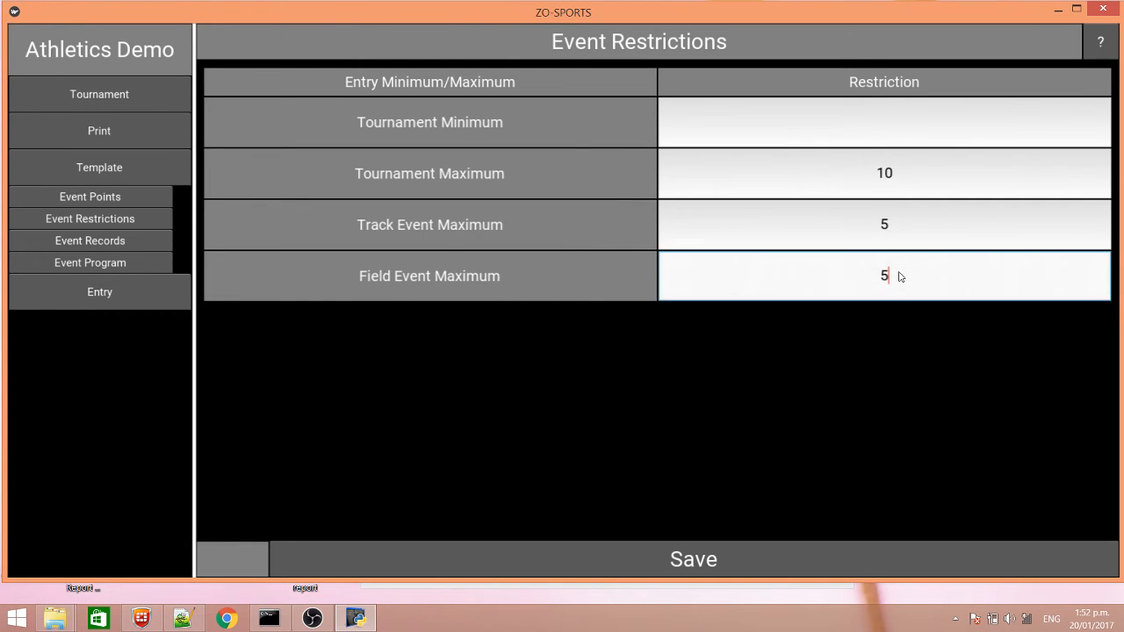
{"action": "key", "text": "BackSpace"}
{"action": "type", "text": "3"}
{"action": "left_click", "coordinate": [904, 181]}
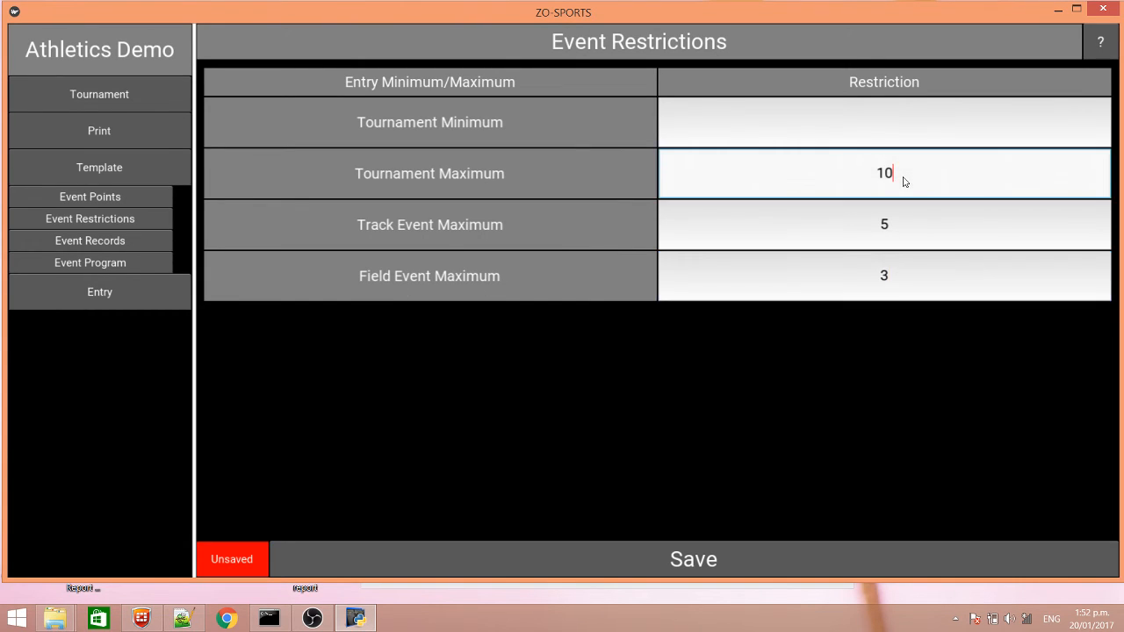
{"action": "key", "text": "BackSpace"}
{"action": "key", "text": "BackSpace"}
{"action": "type", "text": "8"}
{"action": "left_click", "coordinate": [648, 554]}
Step: Test the field event limit by trying to enter the first Red House Junior Boys competitor in Long Jump, Triple Jump, High Jump and Discus
{"action": "left_click", "coordinate": [97, 293]}
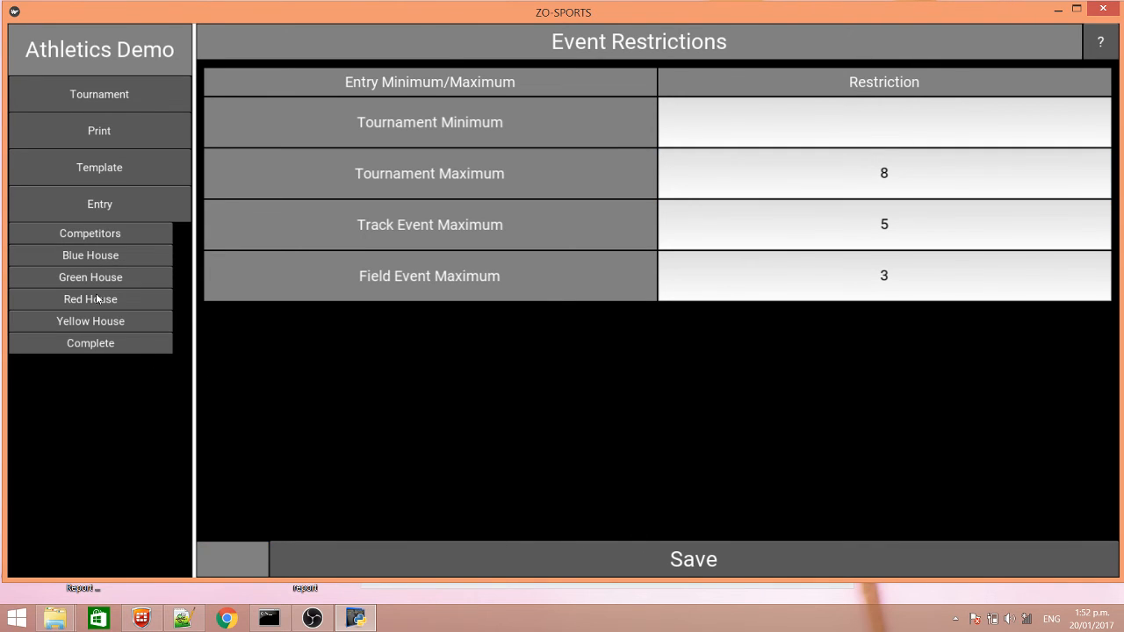
{"action": "left_click", "coordinate": [92, 299]}
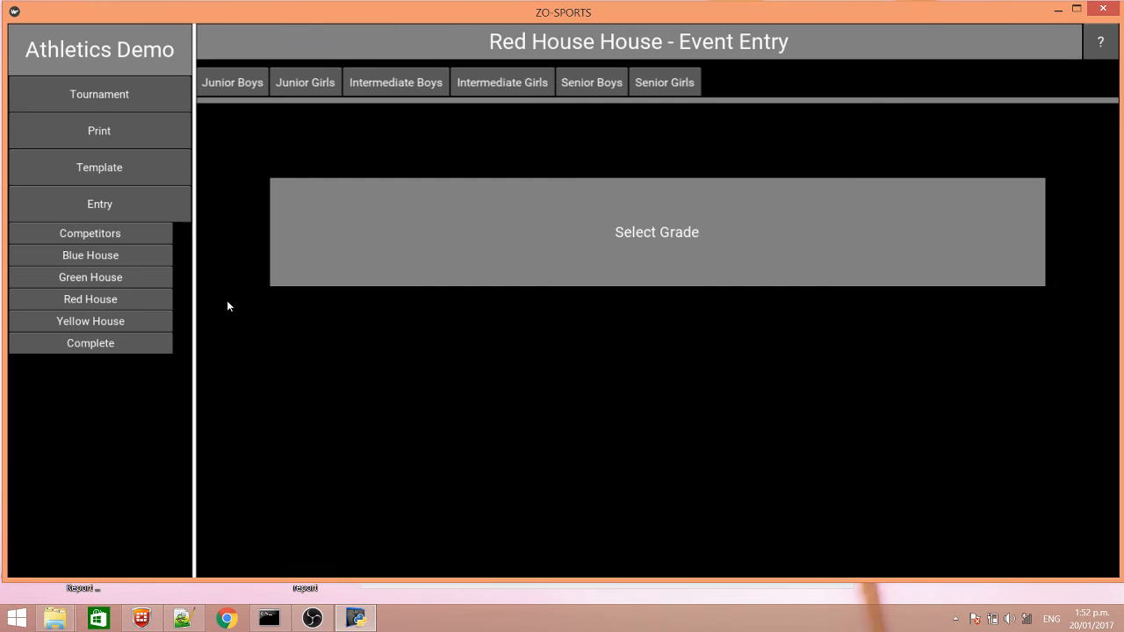
{"action": "left_click", "coordinate": [232, 82]}
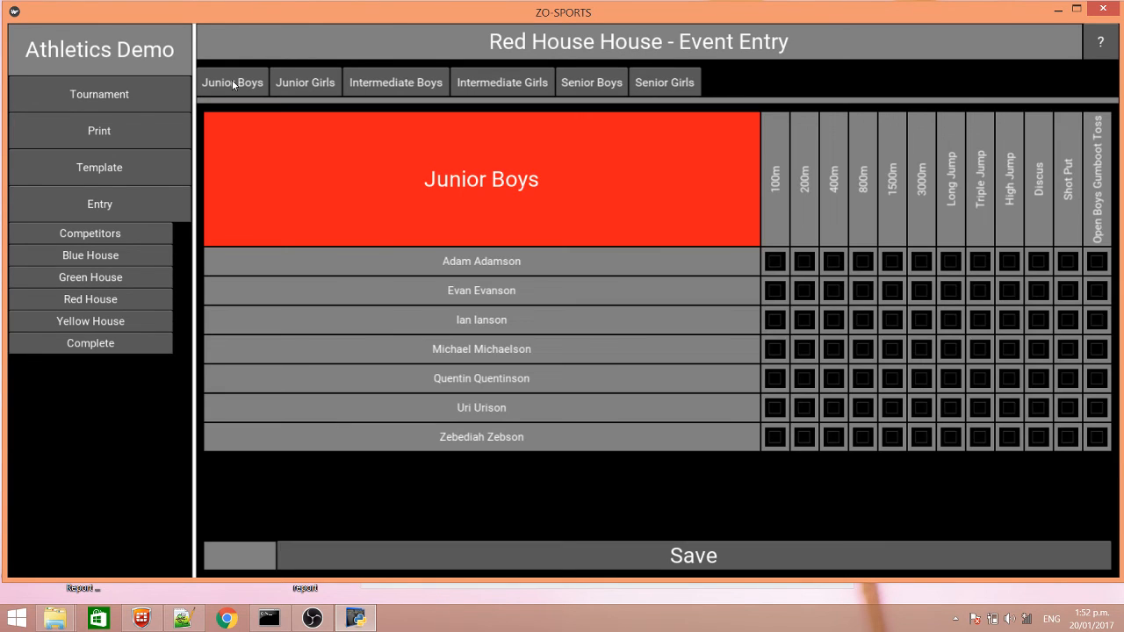
{"action": "left_click", "coordinate": [951, 260]}
{"action": "left_click", "coordinate": [953, 261]}
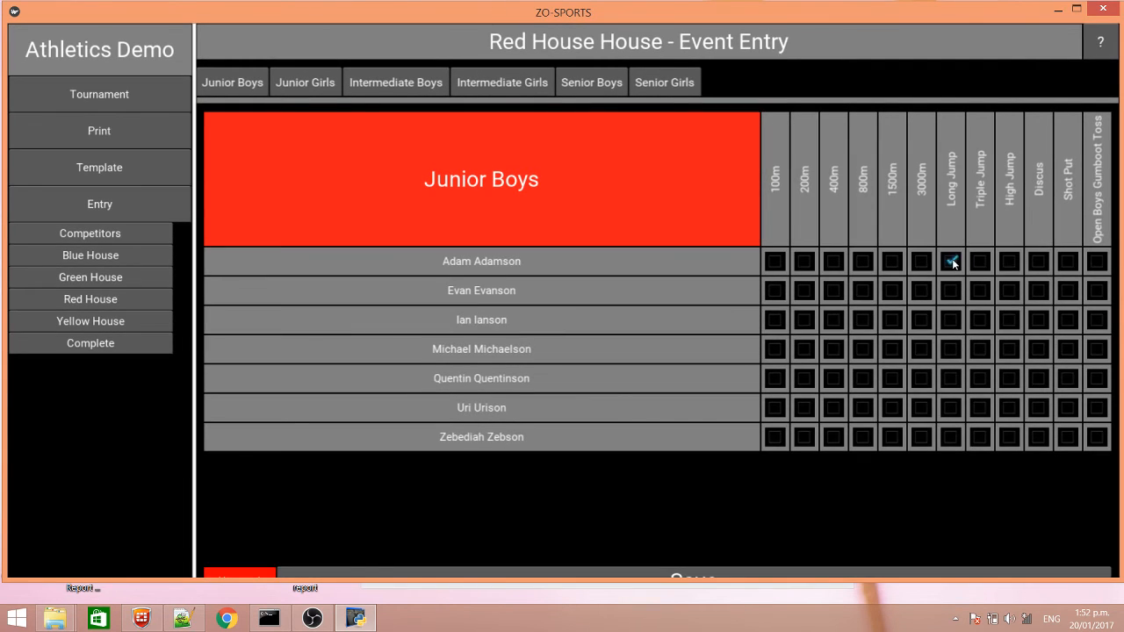
{"action": "left_click", "coordinate": [1009, 261]}
{"action": "left_click", "coordinate": [1038, 262]}
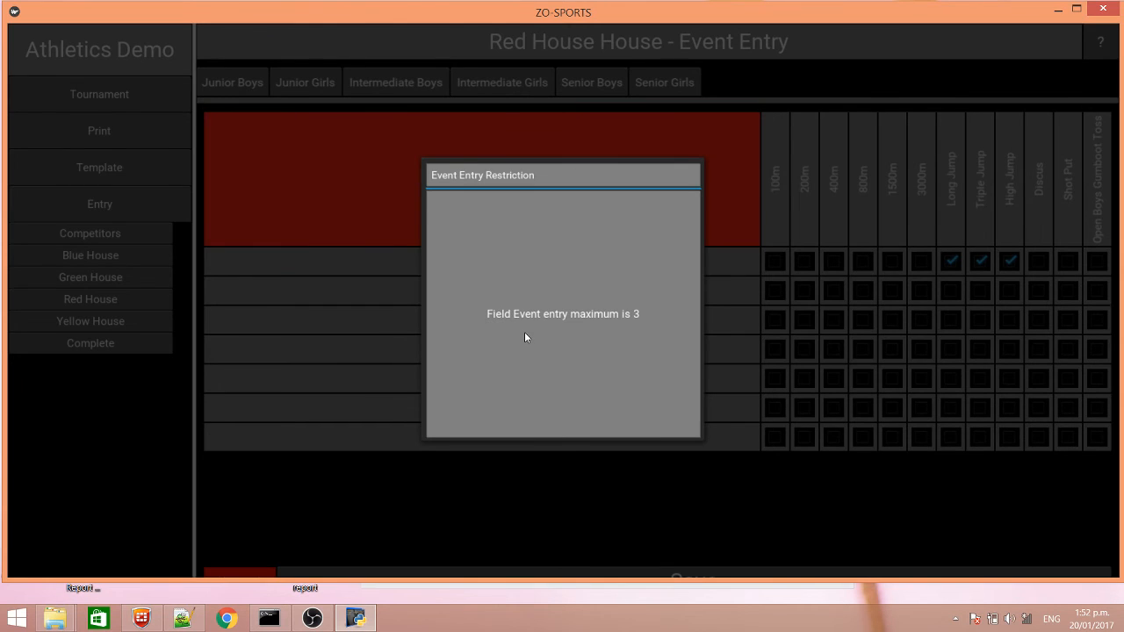
{"action": "left_click", "coordinate": [811, 329]}
Step: Clear the first Red House boy's Long Jump and Triple Jump entries, and enter all Red House Junior Boys in High Jump and Discus
{"action": "left_click", "coordinate": [950, 261]}
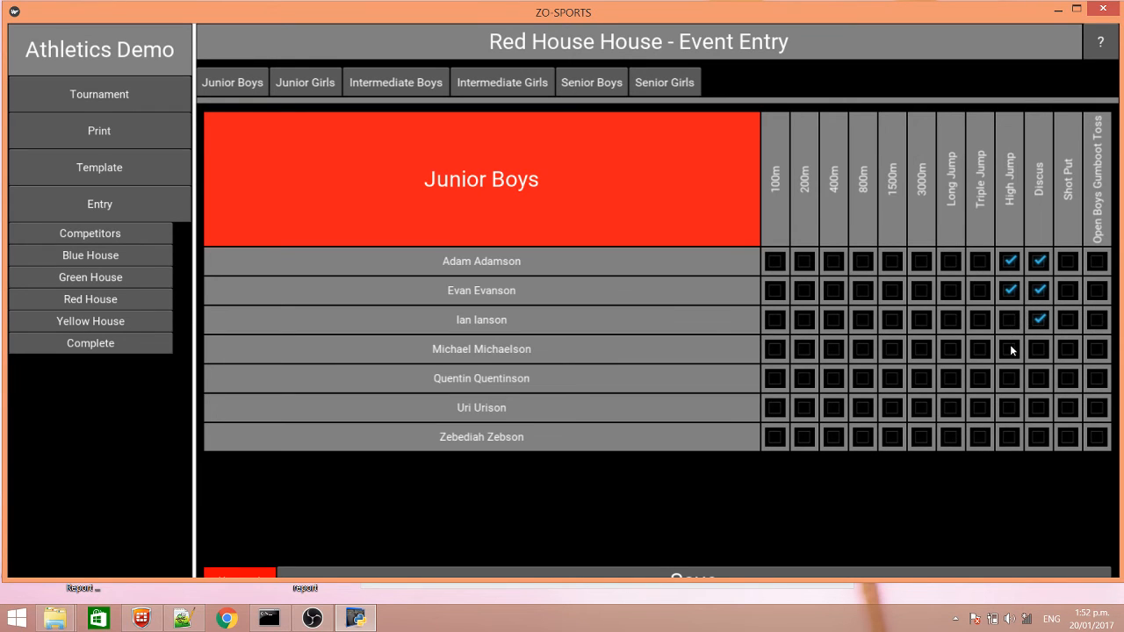
{"action": "left_click", "coordinate": [1039, 348]}
{"action": "left_click", "coordinate": [1038, 379]}
{"action": "left_click", "coordinate": [1010, 378]}
{"action": "left_click", "coordinate": [1039, 407]}
{"action": "left_click", "coordinate": [1010, 407]}
{"action": "left_click", "coordinate": [1010, 436]}
{"action": "left_click", "coordinate": [1040, 440]}
Step: Enter every Red House Junior Boys competitor in the 100m and save the event entries
{"action": "left_click", "coordinate": [773, 290]}
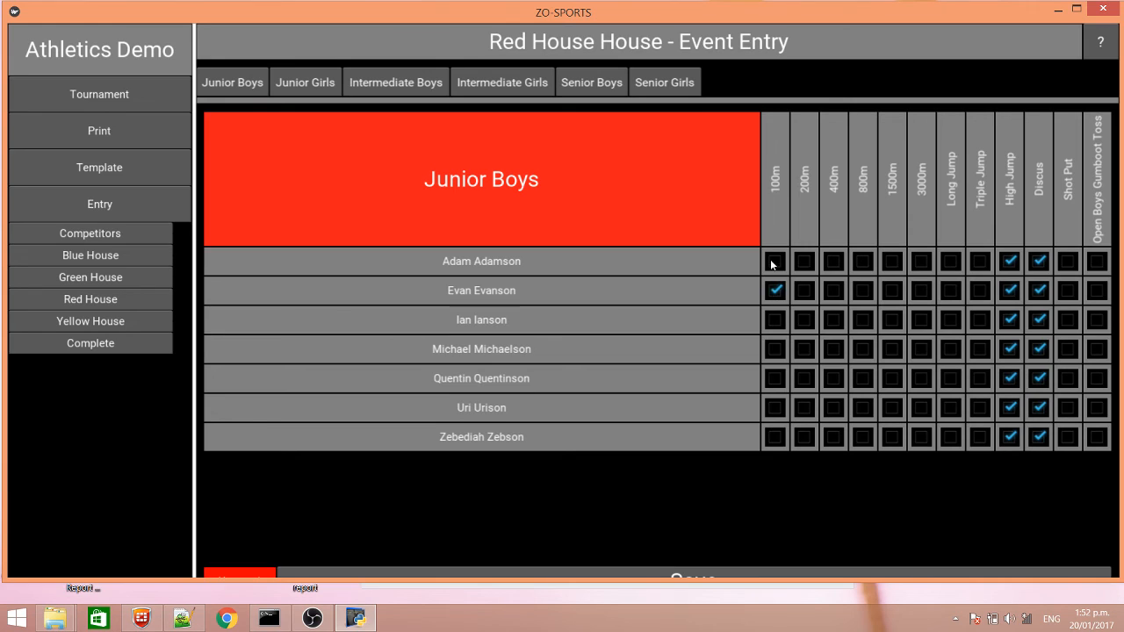
{"action": "left_click", "coordinate": [774, 261]}
{"action": "left_click", "coordinate": [776, 319]}
{"action": "left_click", "coordinate": [774, 348]}
{"action": "left_click", "coordinate": [775, 378]}
{"action": "left_click", "coordinate": [774, 407]}
{"action": "left_click", "coordinate": [775, 437]}
{"action": "left_click", "coordinate": [736, 579]}
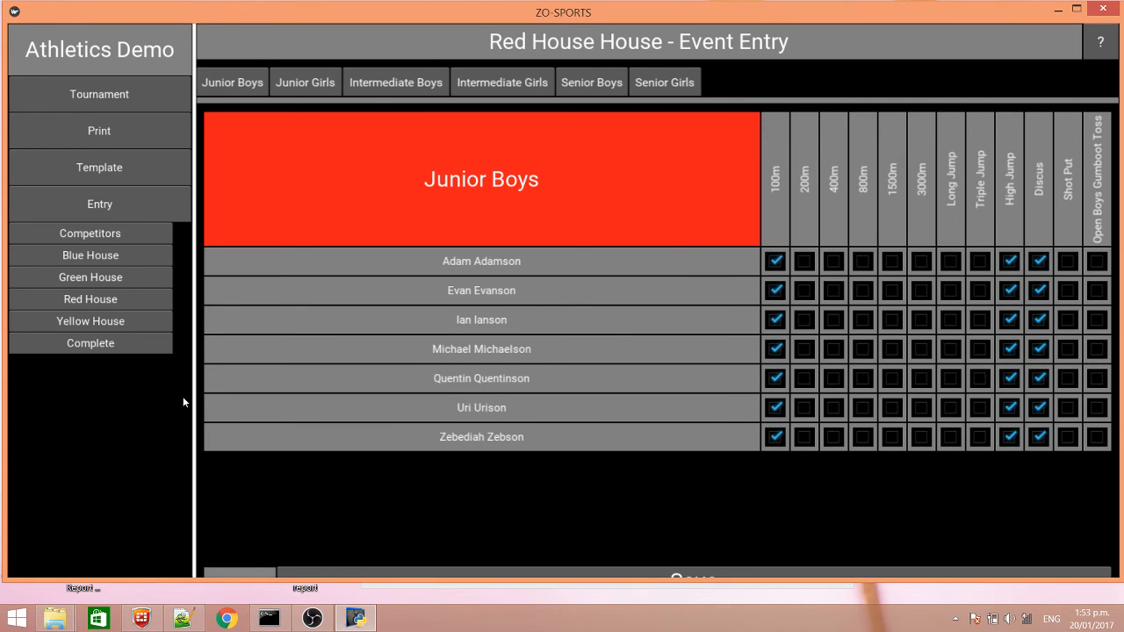
Step: In the template's event restrictions, set the Field Event Maximum to 5 and the Tournament Maximum to 10, and save
{"action": "left_click", "coordinate": [107, 171]}
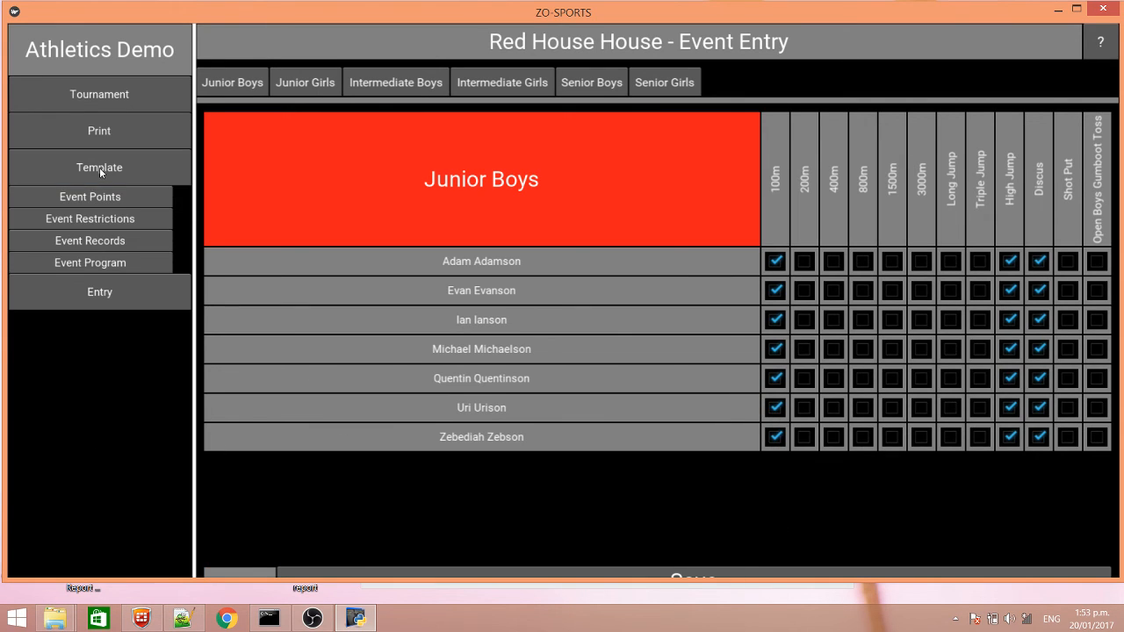
{"action": "left_click", "coordinate": [95, 219]}
{"action": "left_click", "coordinate": [920, 230]}
{"action": "left_click", "coordinate": [907, 279]}
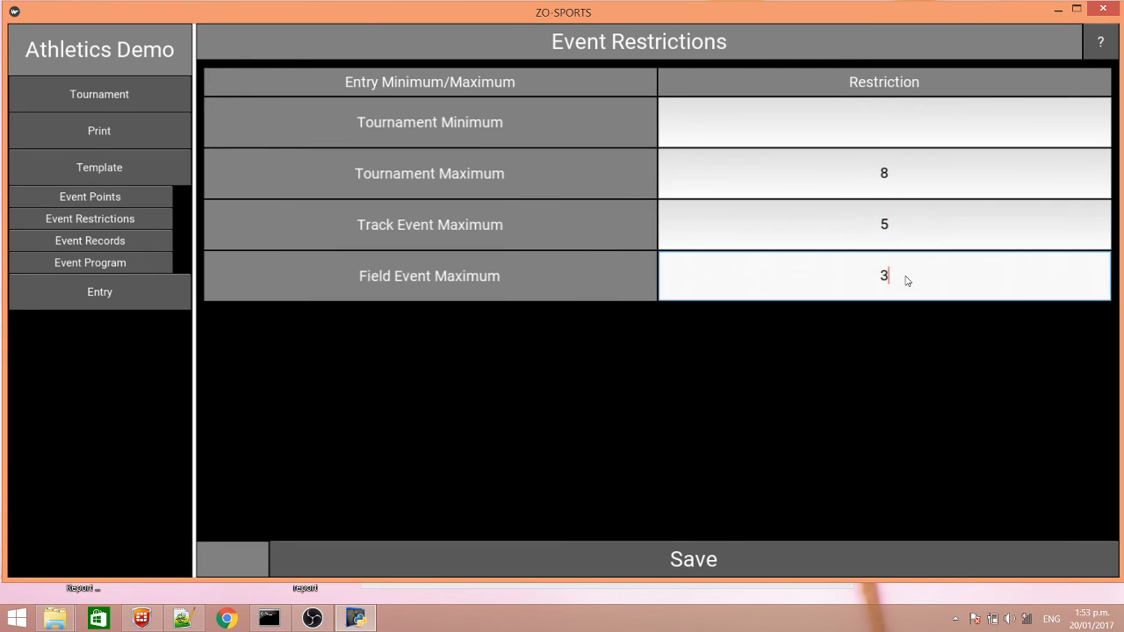
{"action": "key", "text": "BackSpace"}
{"action": "type", "text": "5"}
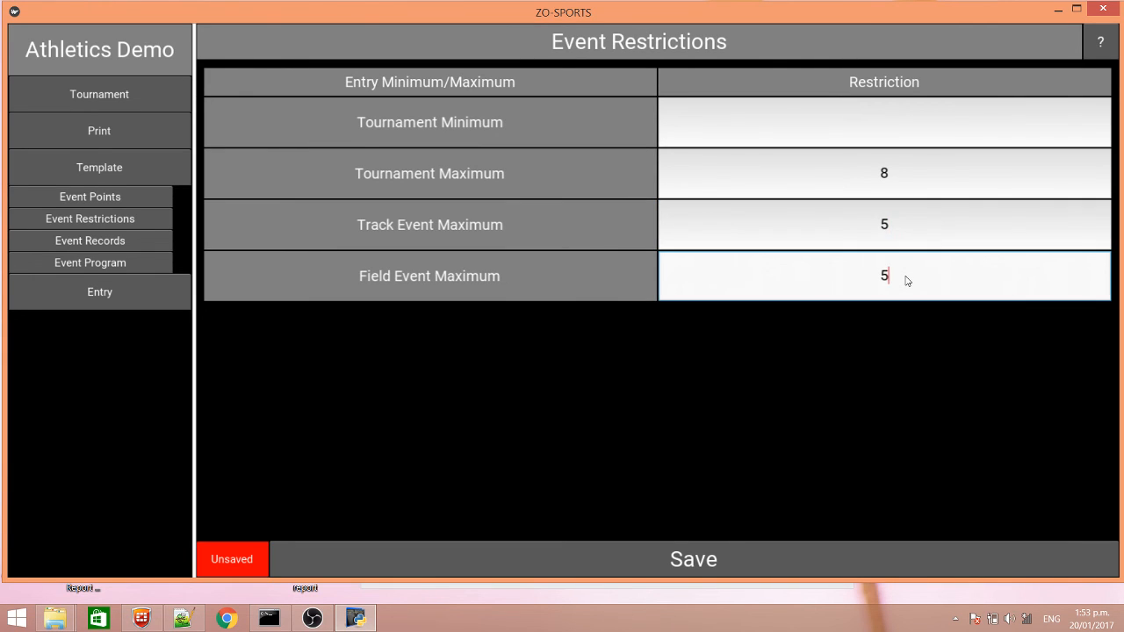
{"action": "left_click", "coordinate": [896, 172]}
{"action": "key", "text": "BackSpace"}
{"action": "type", "text": "10"}
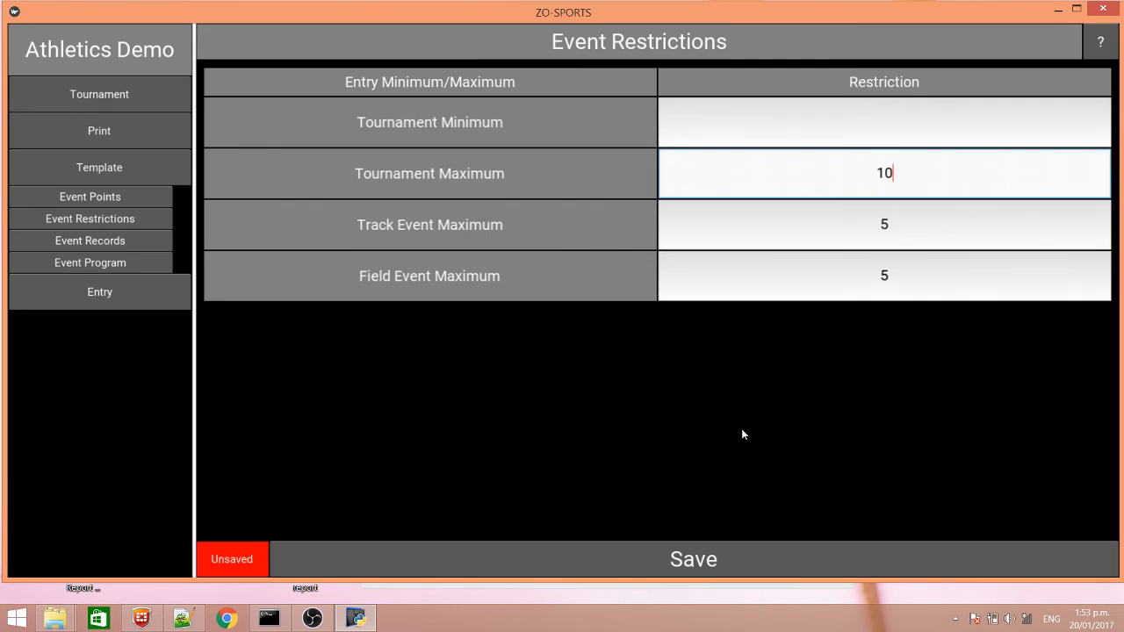
{"action": "left_click", "coordinate": [700, 556]}
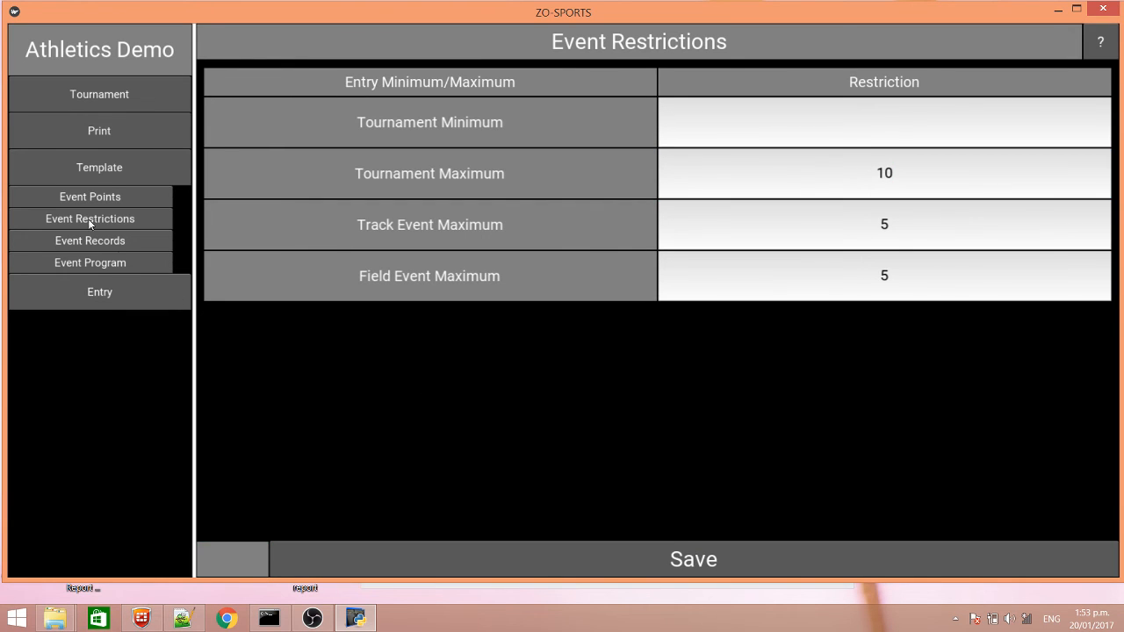
Step: Leave the Athletics Demo tournament for the school's home page and log out of the admin account
{"action": "left_click", "coordinate": [84, 172]}
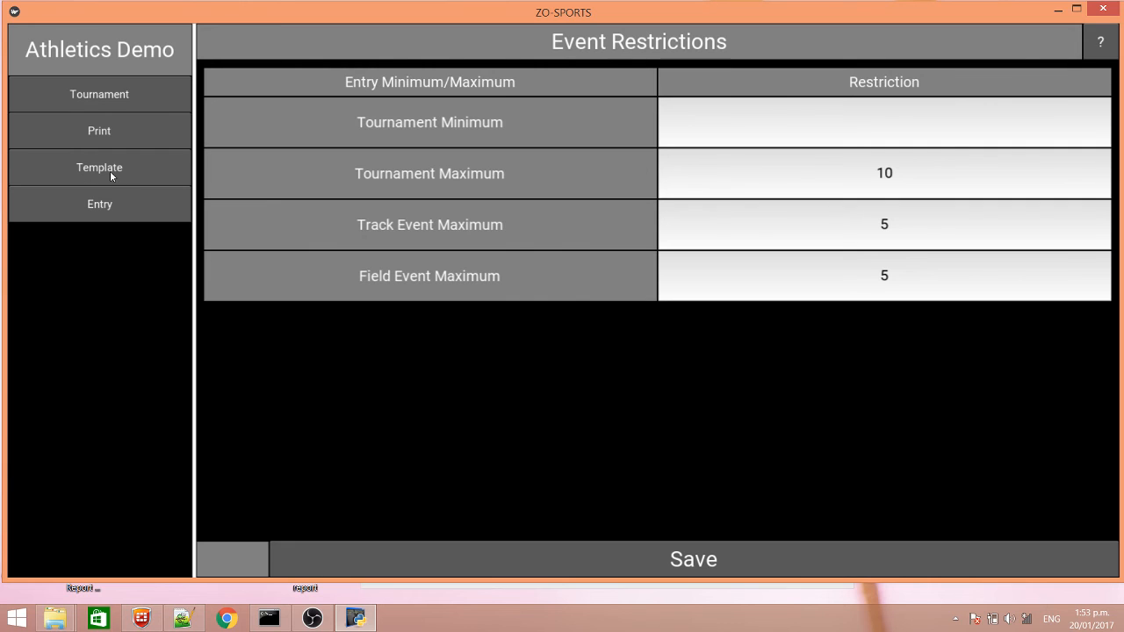
{"action": "left_click", "coordinate": [96, 103]}
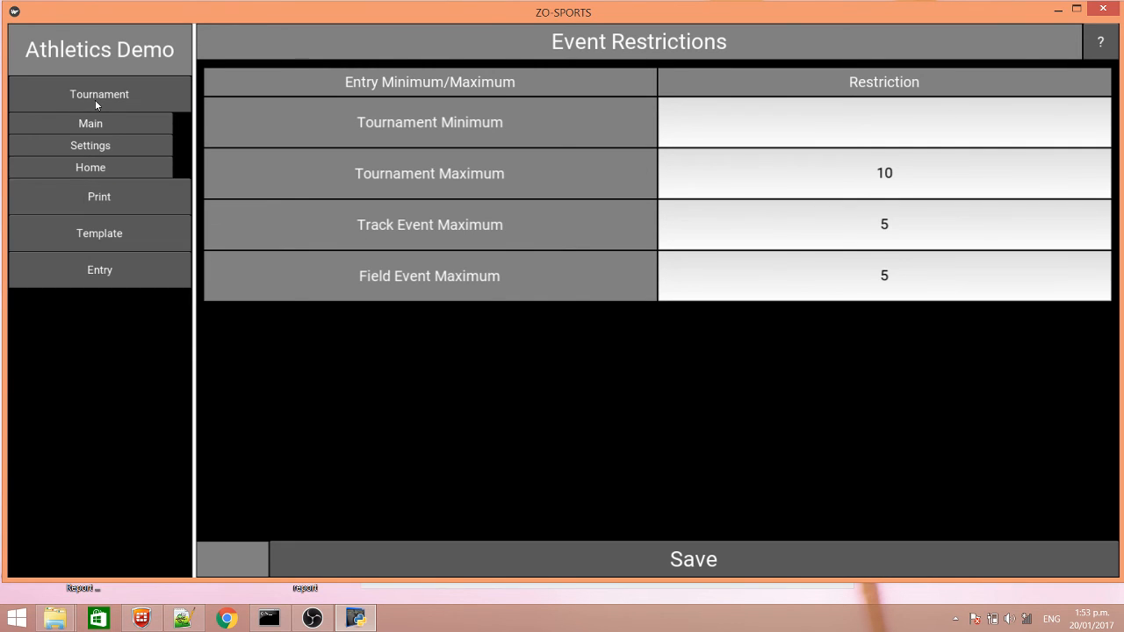
{"action": "left_click", "coordinate": [95, 167]}
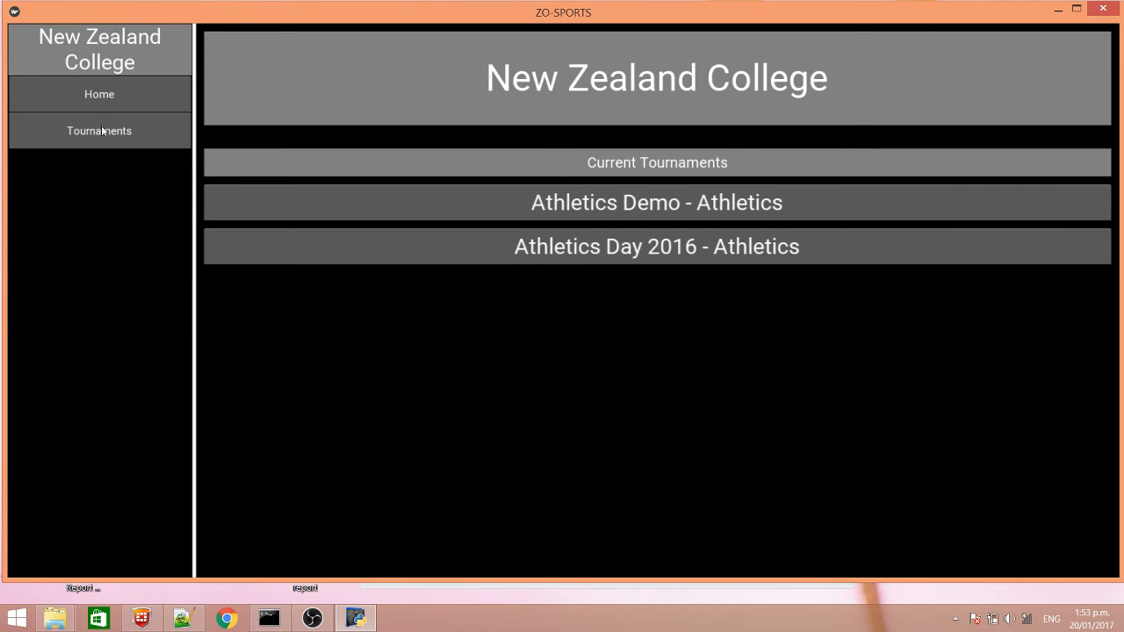
{"action": "left_click", "coordinate": [95, 91]}
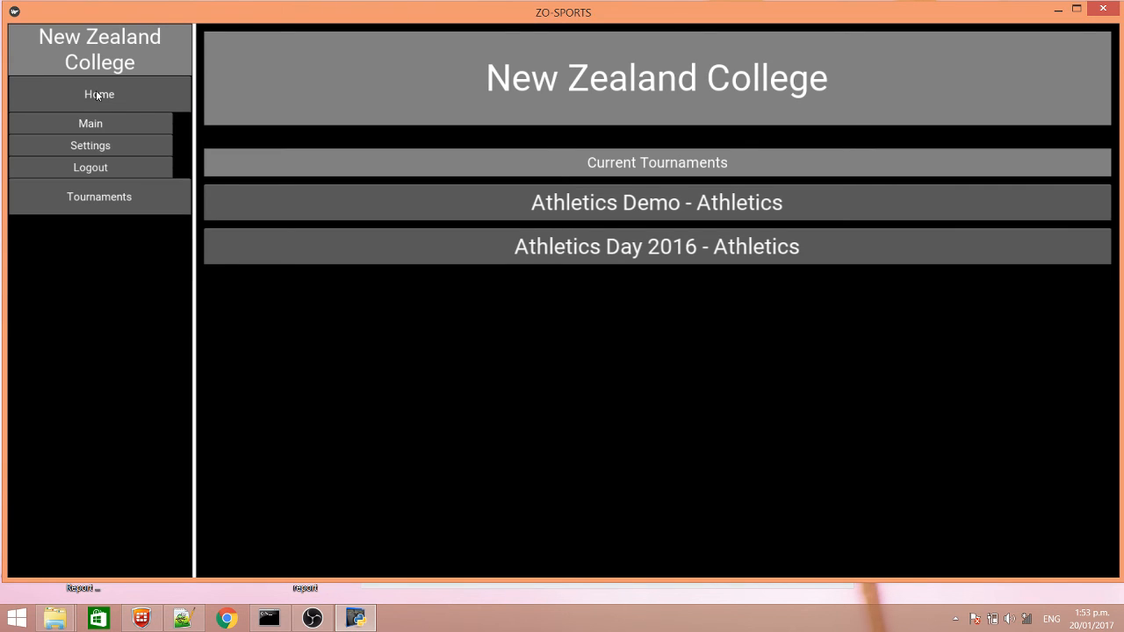
{"action": "left_click", "coordinate": [90, 168]}
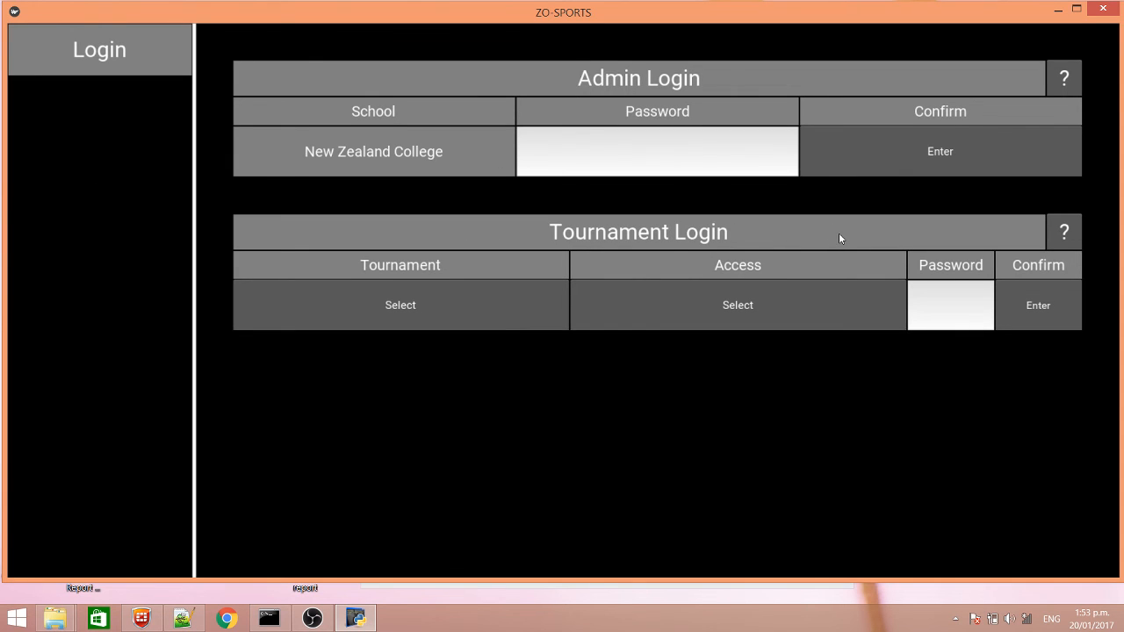
Step: Log in to the Athletics Demo tournament with Captain - Yellow House access, leaving the password blank
{"action": "left_click", "coordinate": [472, 316]}
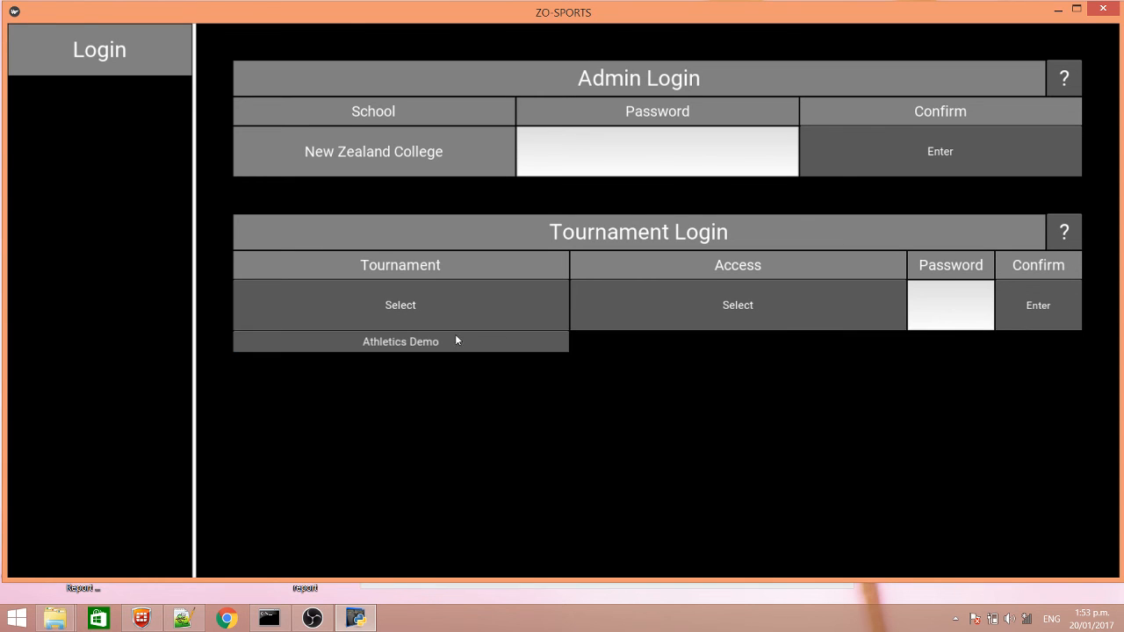
{"action": "left_click", "coordinate": [455, 342]}
{"action": "left_click", "coordinate": [683, 307]}
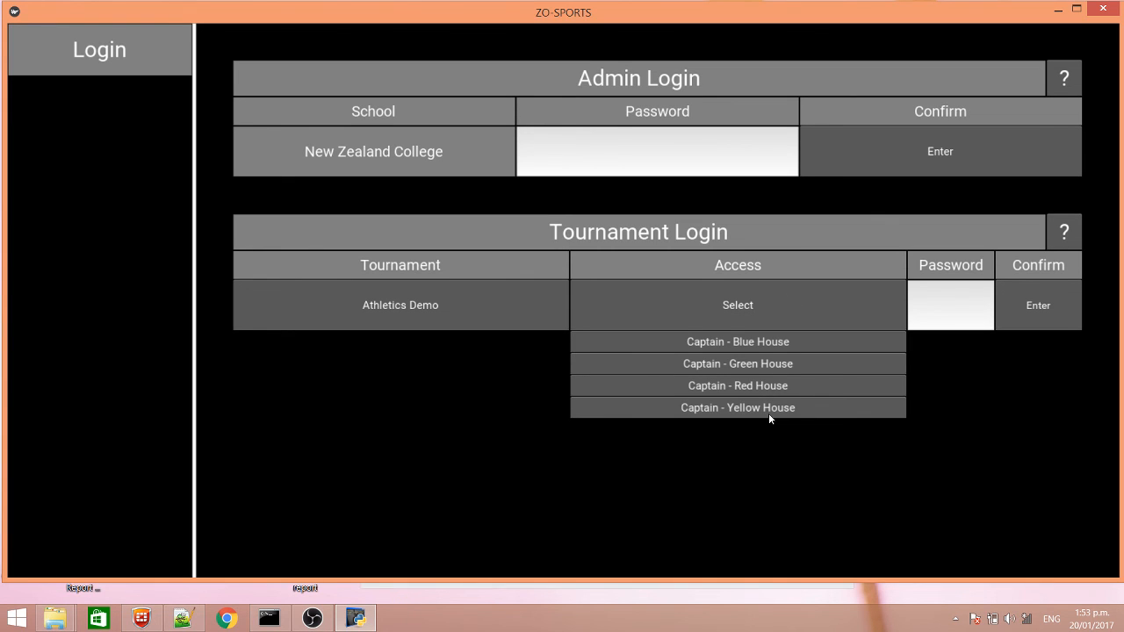
{"action": "left_click", "coordinate": [718, 409]}
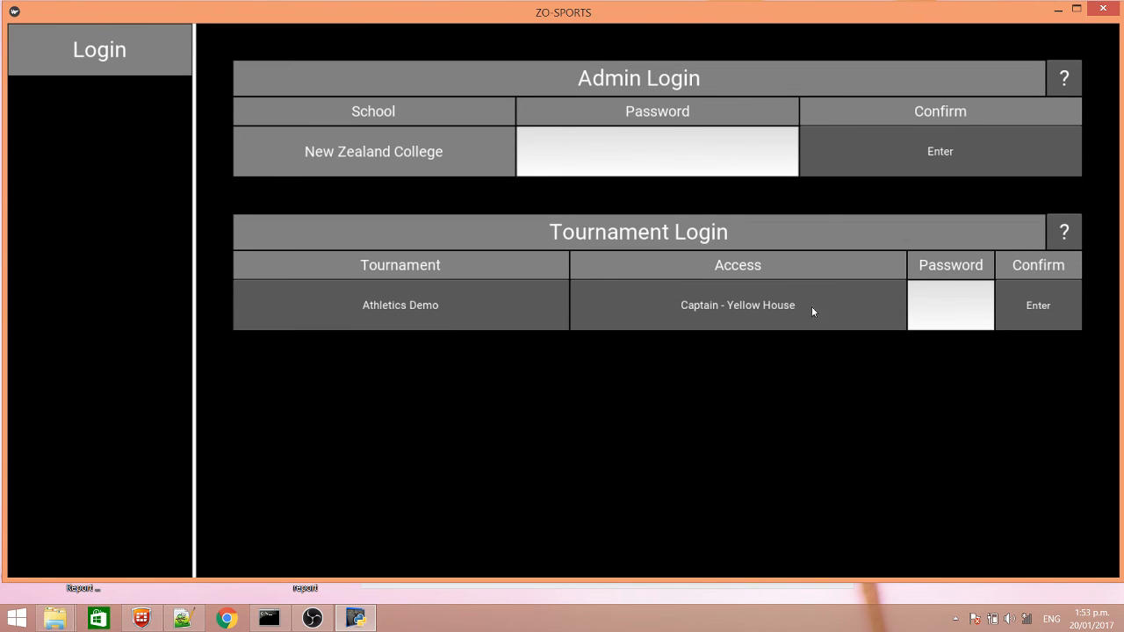
{"action": "left_click", "coordinate": [1036, 308]}
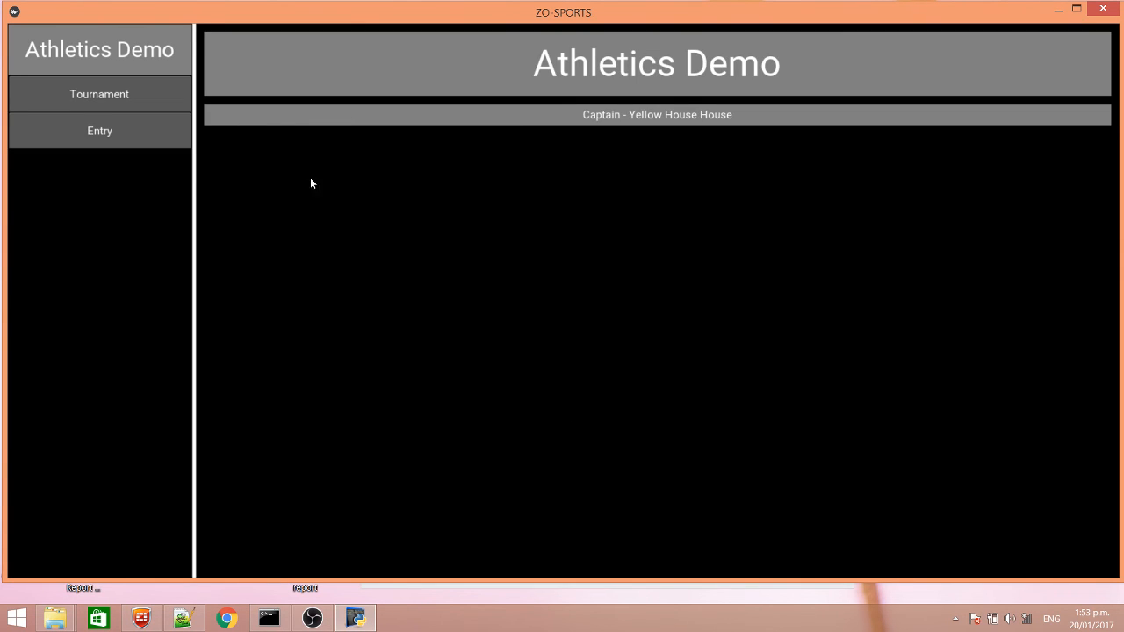
Step: In the Yellow House event entry, enter all Junior Boys competitors in the 100m
{"action": "left_click", "coordinate": [101, 131]}
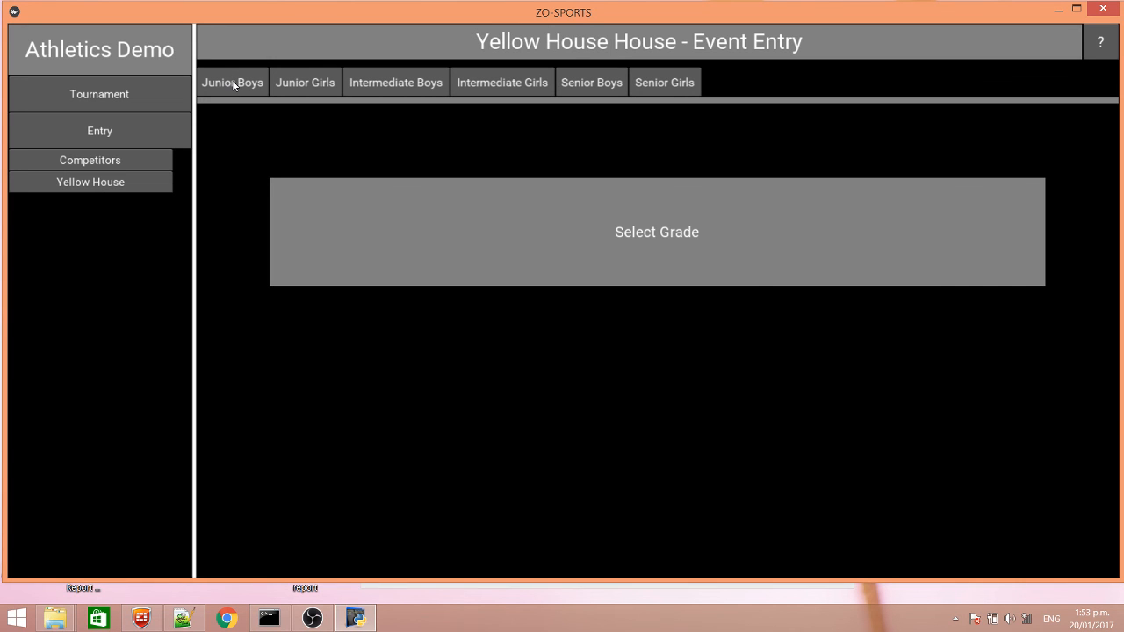
{"action": "left_click", "coordinate": [232, 83]}
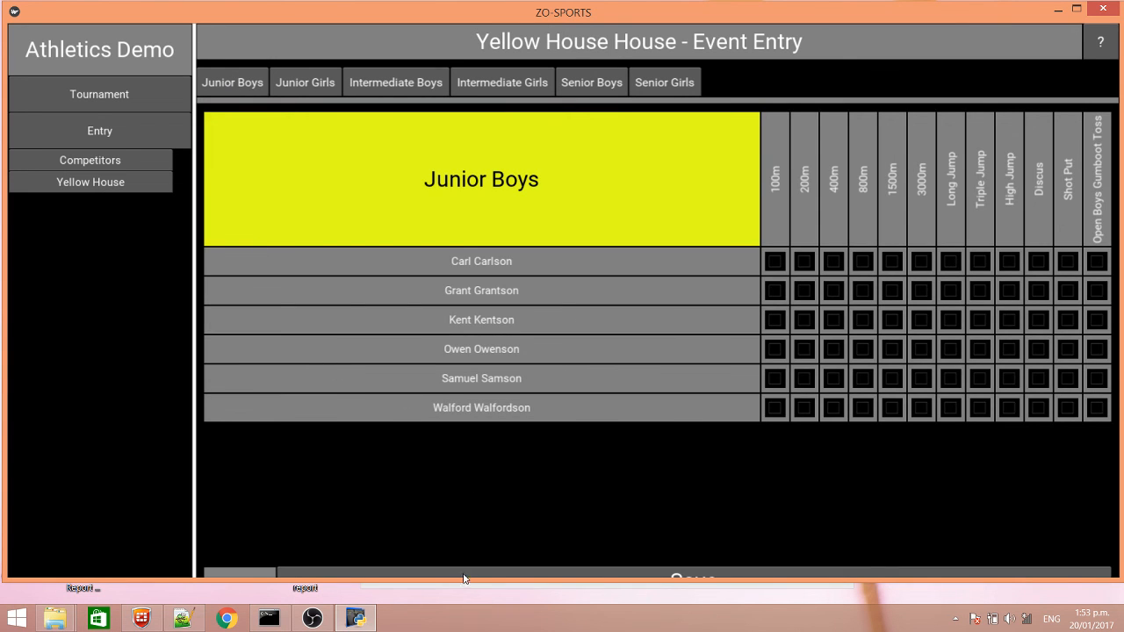
{"action": "left_click", "coordinate": [776, 260]}
{"action": "left_click", "coordinate": [775, 291]}
{"action": "left_click", "coordinate": [775, 320]}
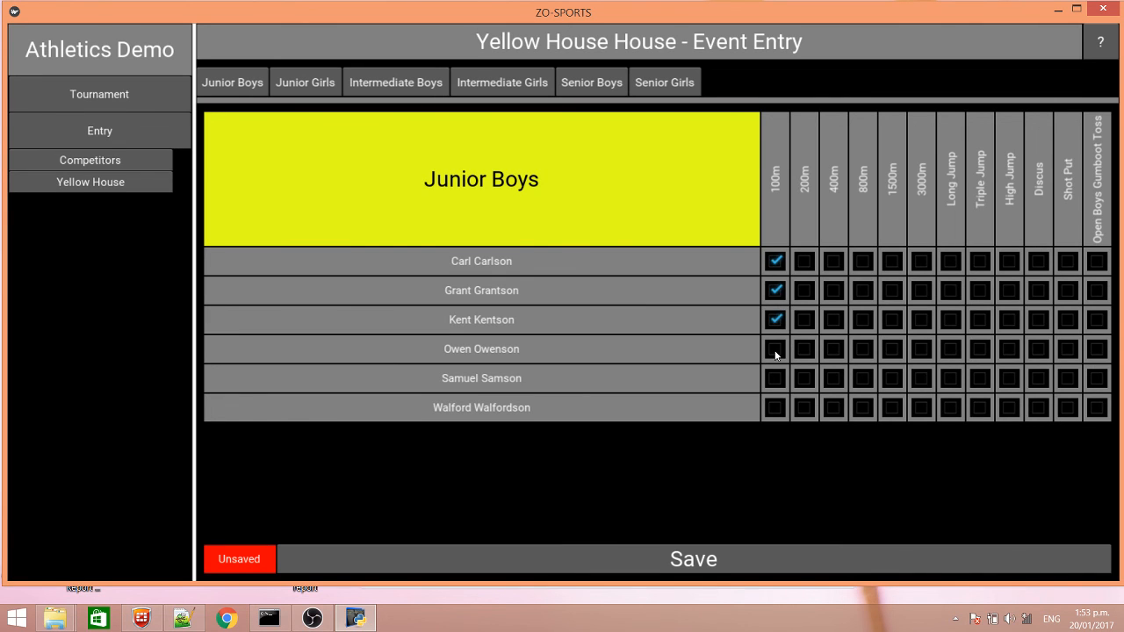
{"action": "left_click", "coordinate": [776, 377]}
Step: Enter all Yellow House Junior Boys in High Jump and Discus, and save the event entries
{"action": "left_click", "coordinate": [1044, 297]}
{"action": "left_click", "coordinate": [1011, 297]}
{"action": "left_click", "coordinate": [1008, 319]}
{"action": "left_click", "coordinate": [1040, 348]}
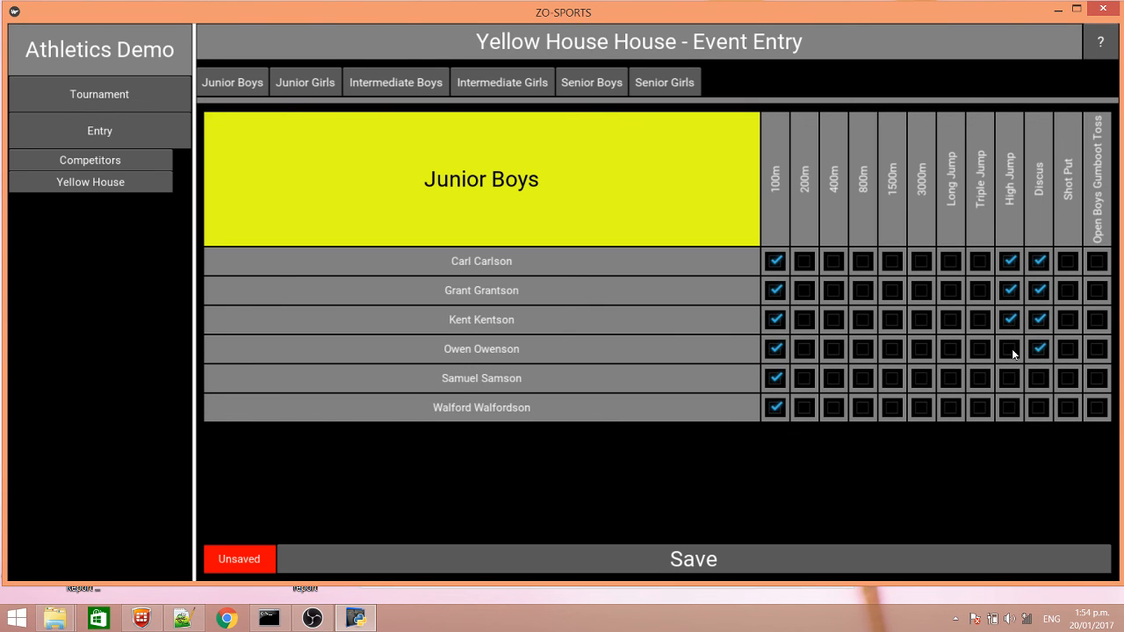
{"action": "left_click", "coordinate": [1010, 377]}
{"action": "left_click", "coordinate": [1039, 379]}
{"action": "left_click", "coordinate": [1010, 407]}
{"action": "left_click", "coordinate": [1039, 409]}
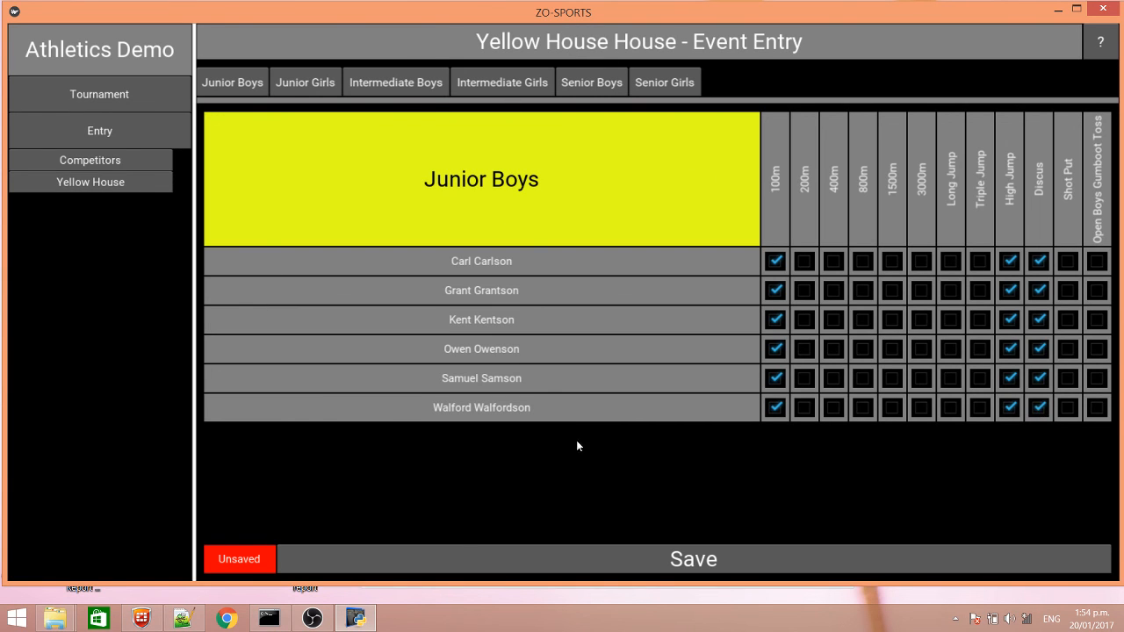
{"action": "left_click", "coordinate": [592, 561]}
Step: Log out of the Yellow House captain access and log back in as the New Zealand College admin
{"action": "left_click", "coordinate": [77, 90]}
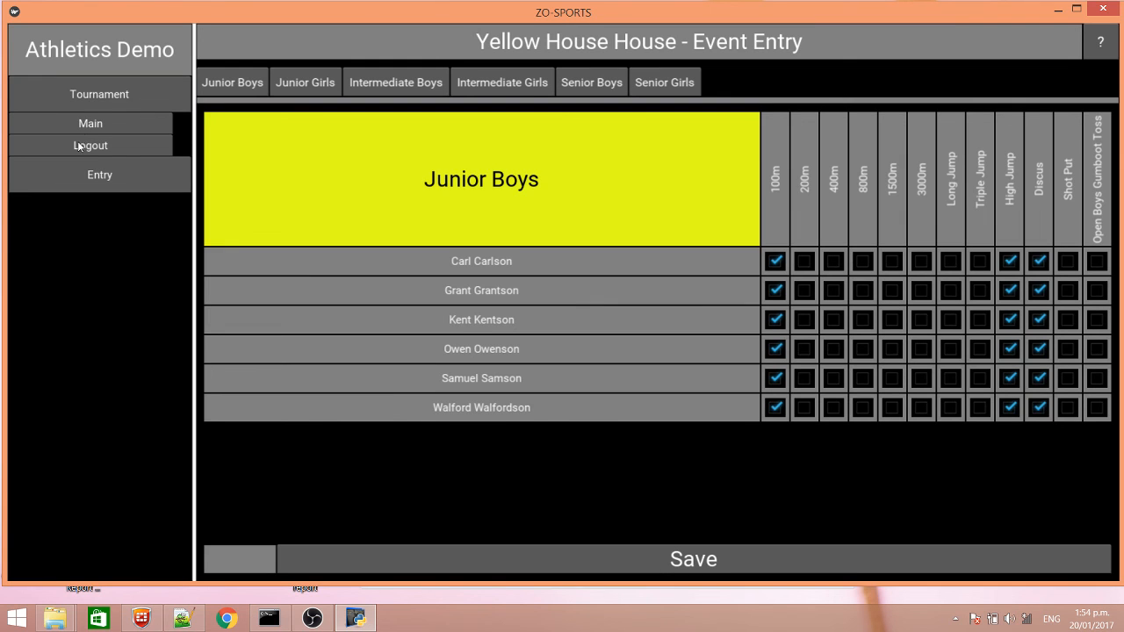
{"action": "left_click", "coordinate": [77, 145]}
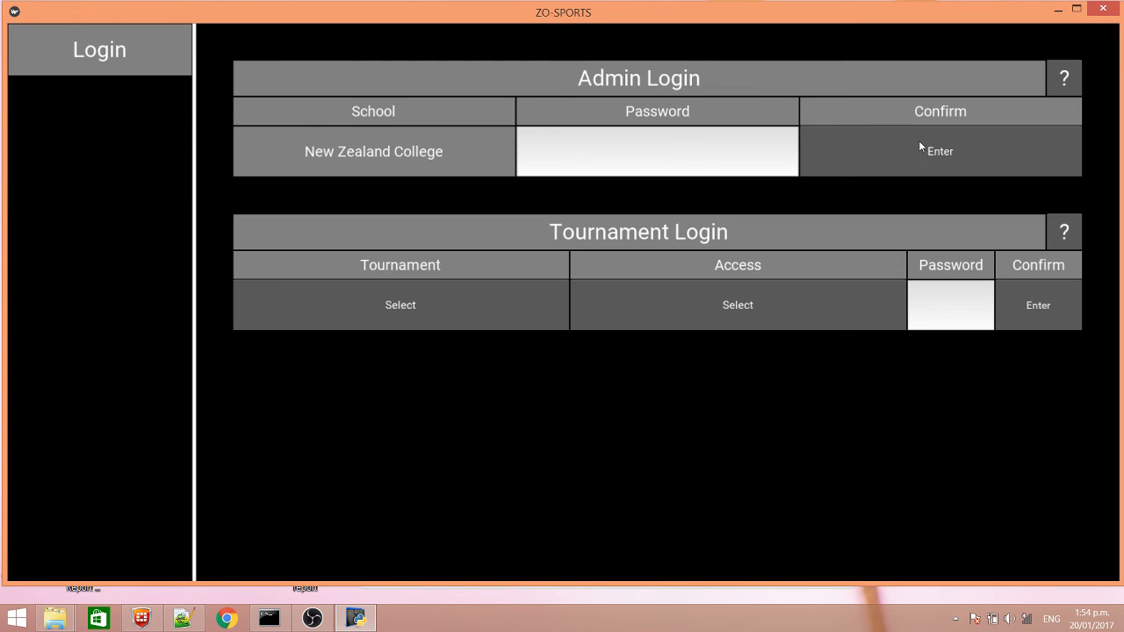
{"action": "left_click", "coordinate": [940, 153]}
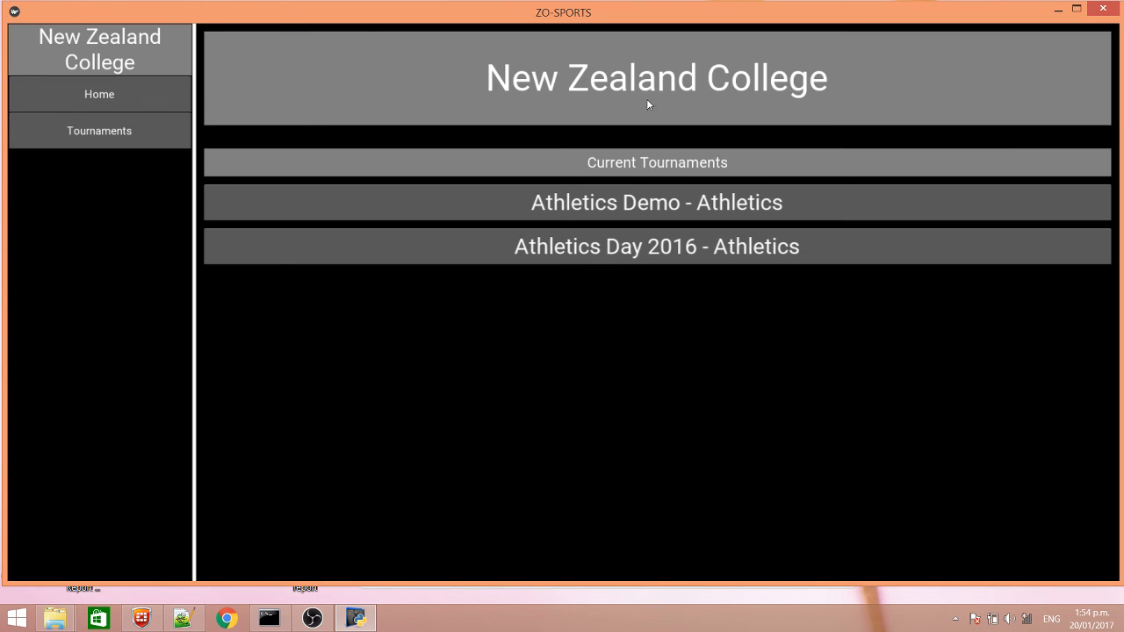
Step: Open the Athletics Demo tournament and check the Yellow House Junior Boys event entries from the admin account
{"action": "left_click", "coordinate": [673, 200]}
{"action": "left_click", "coordinate": [97, 202]}
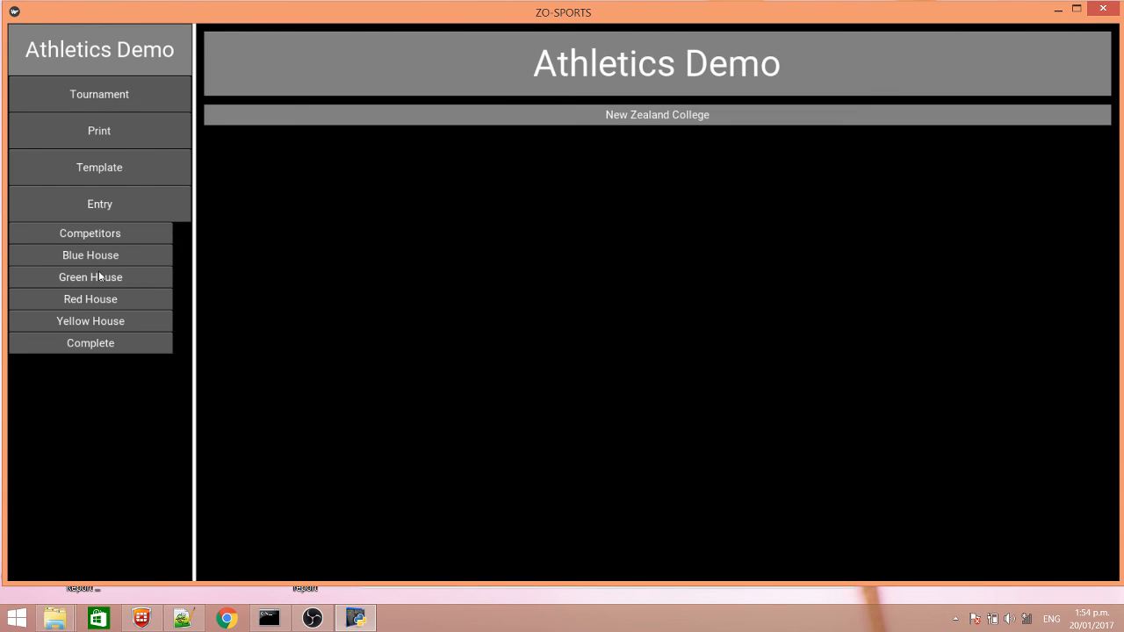
{"action": "left_click", "coordinate": [99, 321]}
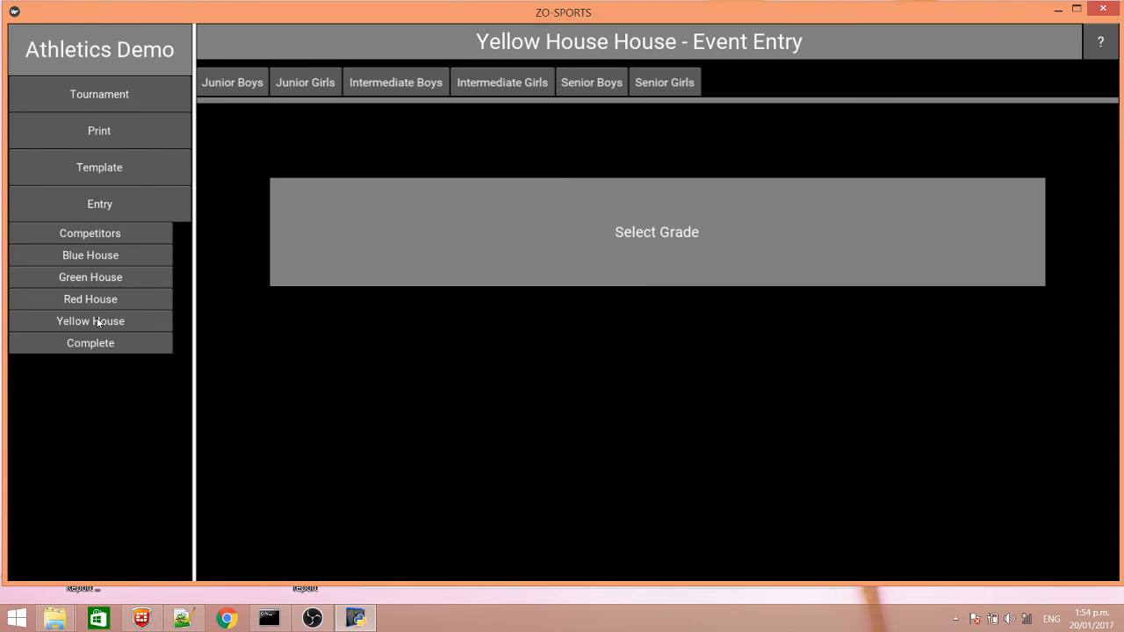
{"action": "left_click", "coordinate": [227, 83]}
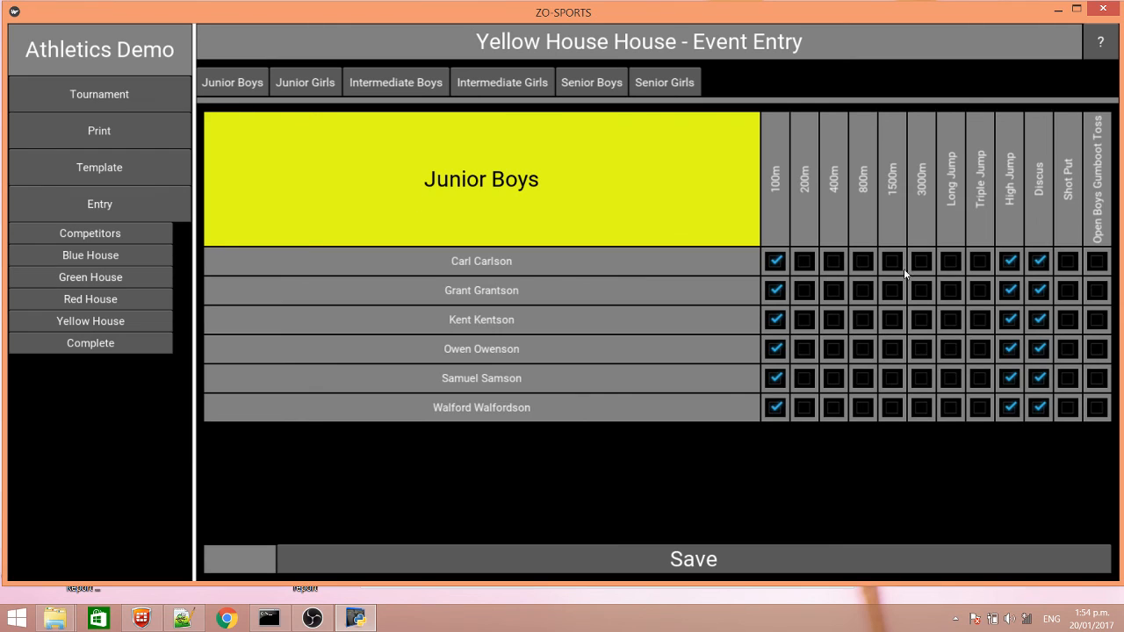